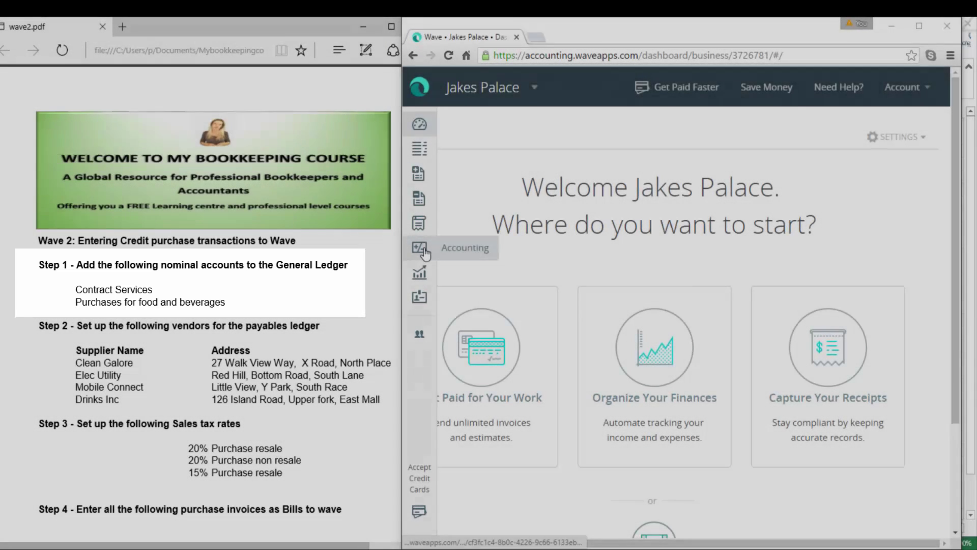
# - Start adding a ledger account from the Contract Services template under the Services expense category
pyautogui.click(425, 252)
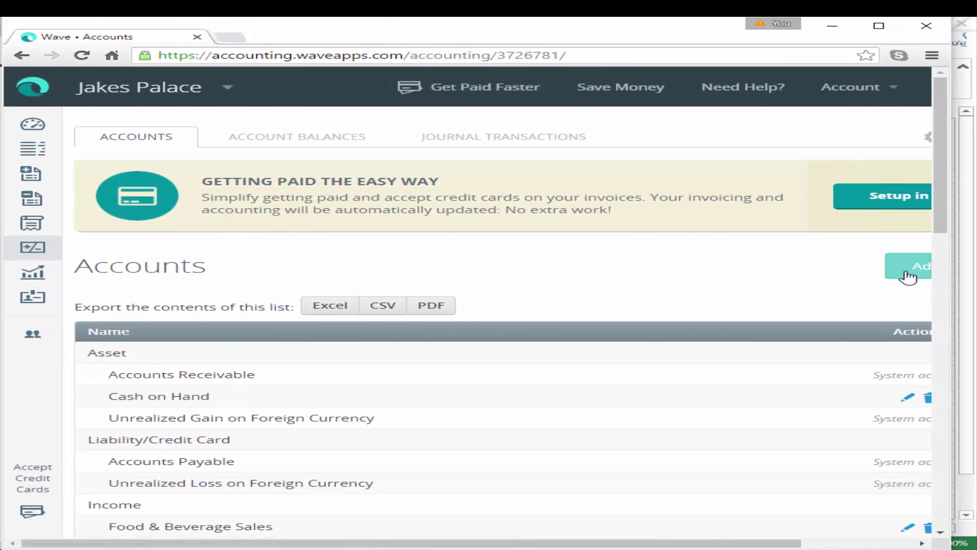
pyautogui.moveTo(439, 543); pyautogui.dragTo(551, 540)
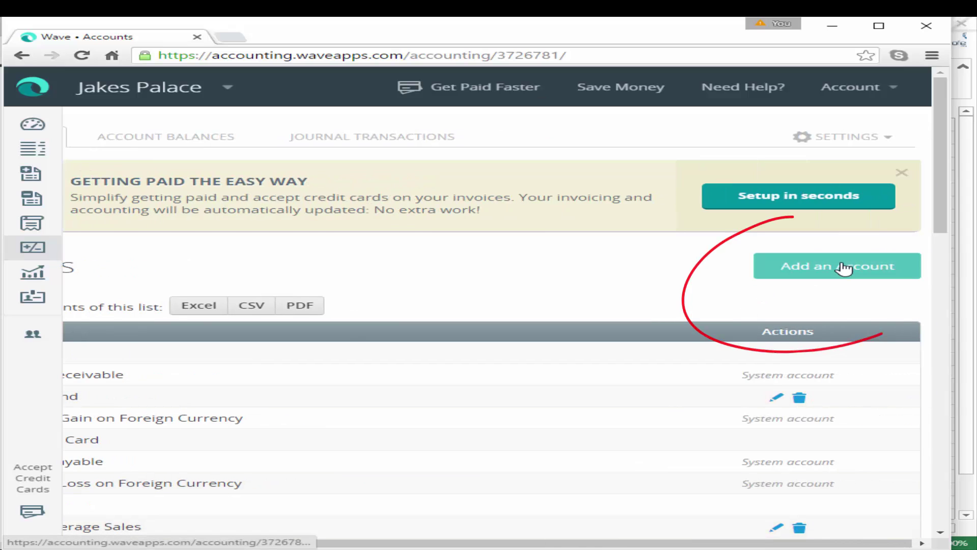
pyautogui.click(843, 268)
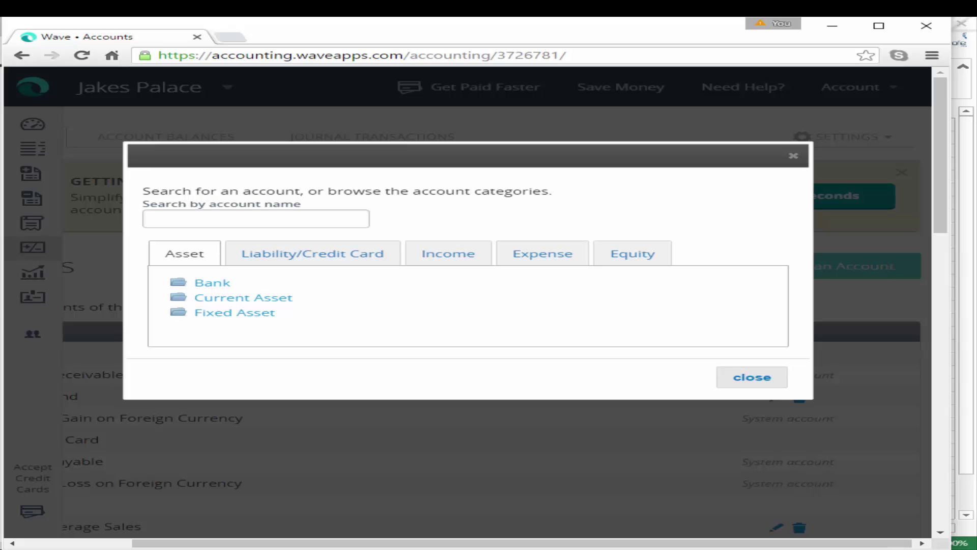
pyautogui.click(546, 256)
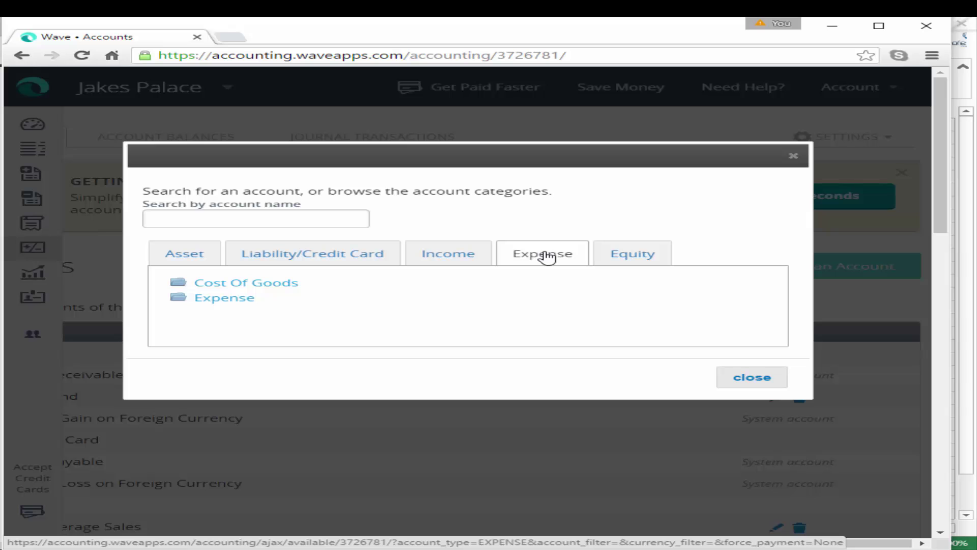
pyautogui.click(179, 299)
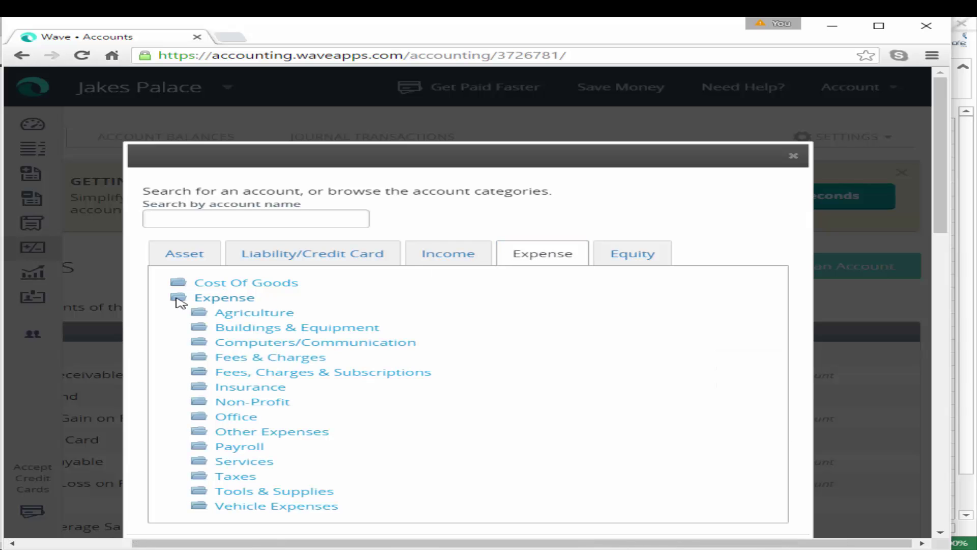
pyautogui.click(245, 461)
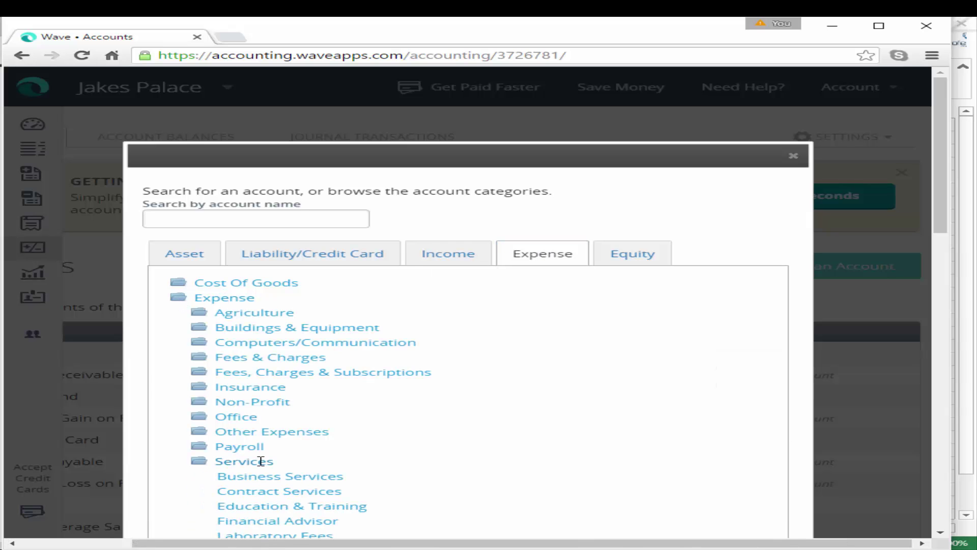
pyautogui.click(273, 493)
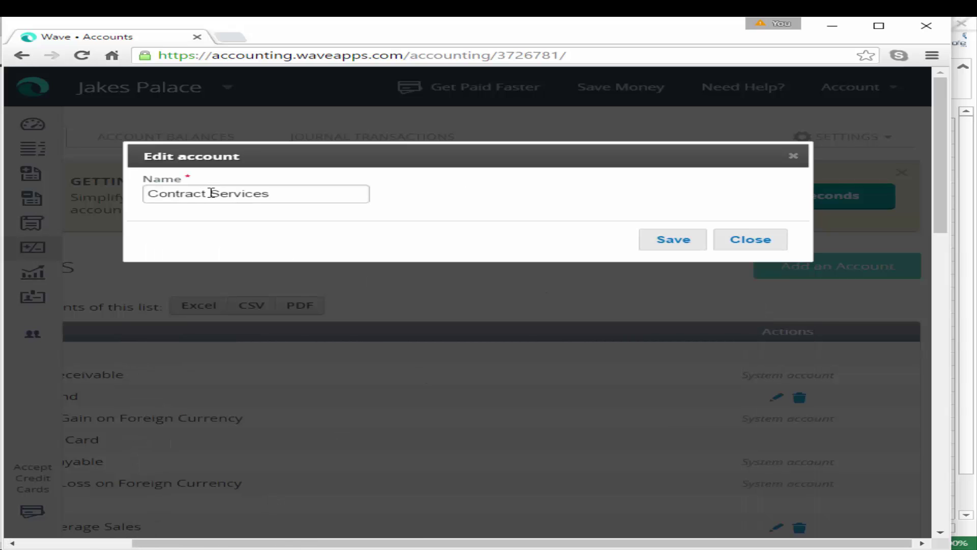
# - Name the account "Contract Services - Agency staff" and save it
pyautogui.click(293, 194)
pyautogui.write('- Agency st')
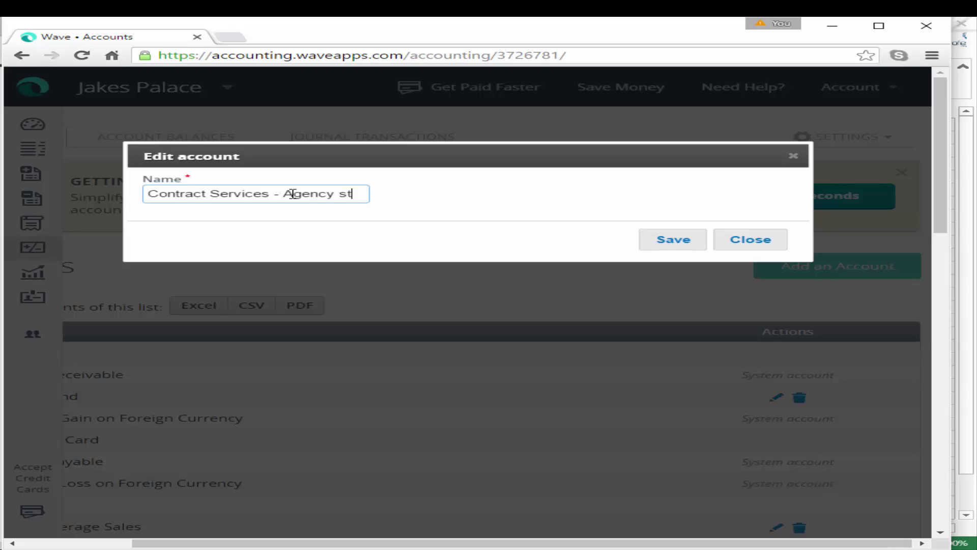
pyautogui.write('aff')
pyautogui.click(671, 246)
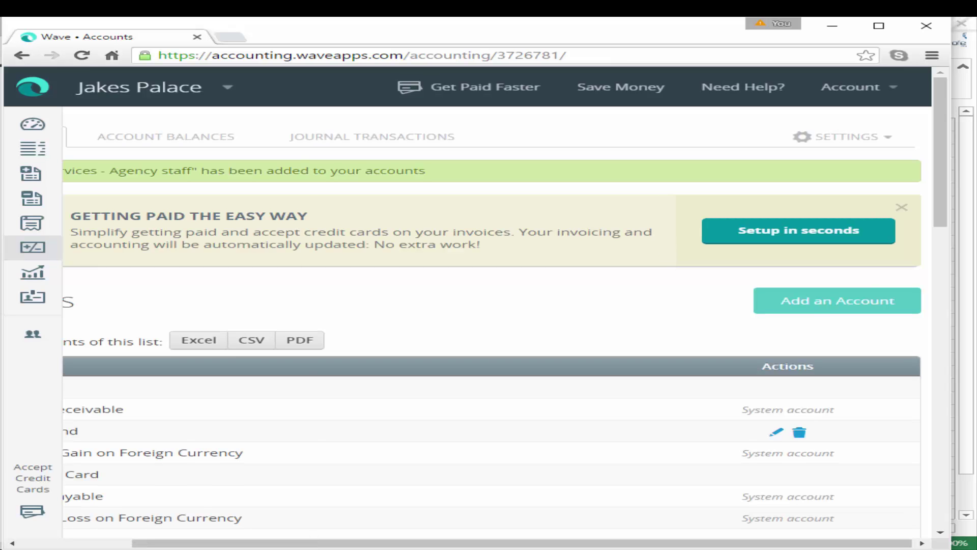
# - Add the recommended Purchases – Food & Beverage account from the Cost Of Goods expense category and save it
pyautogui.click(858, 302)
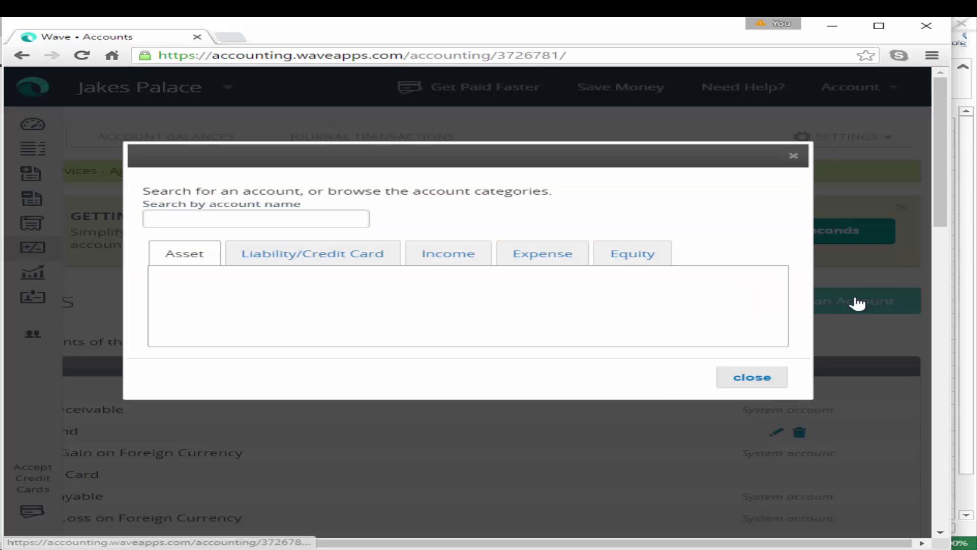
pyautogui.click(562, 259)
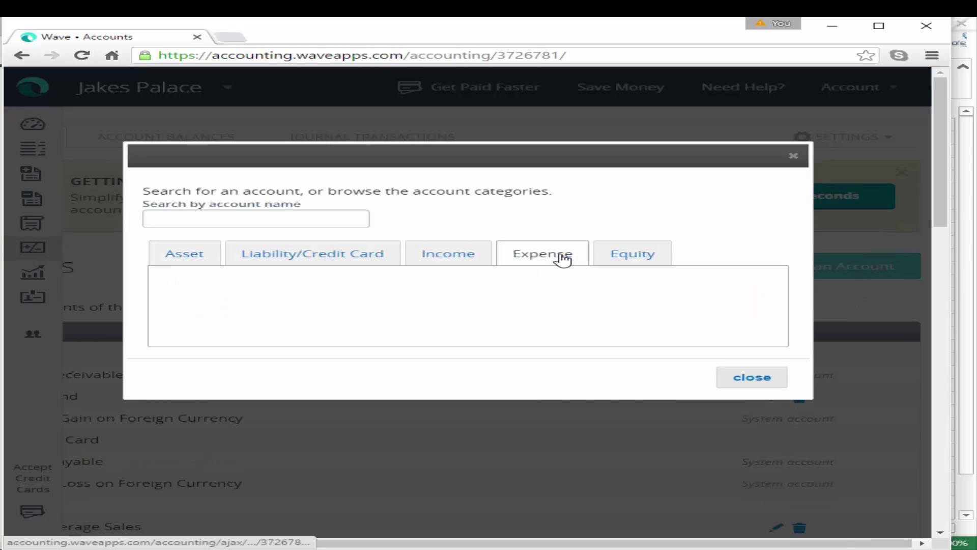
pyautogui.click(255, 284)
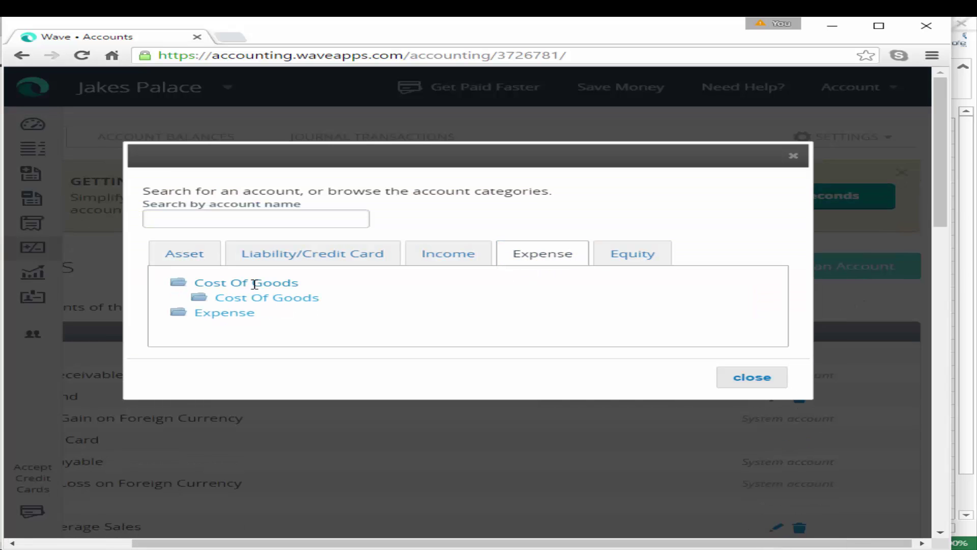
pyautogui.click(249, 301)
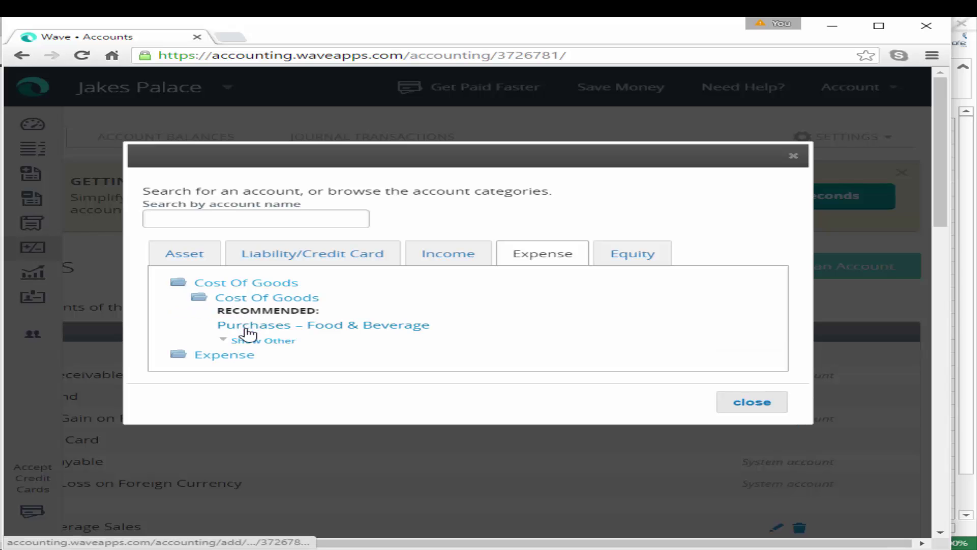
pyautogui.click(324, 334)
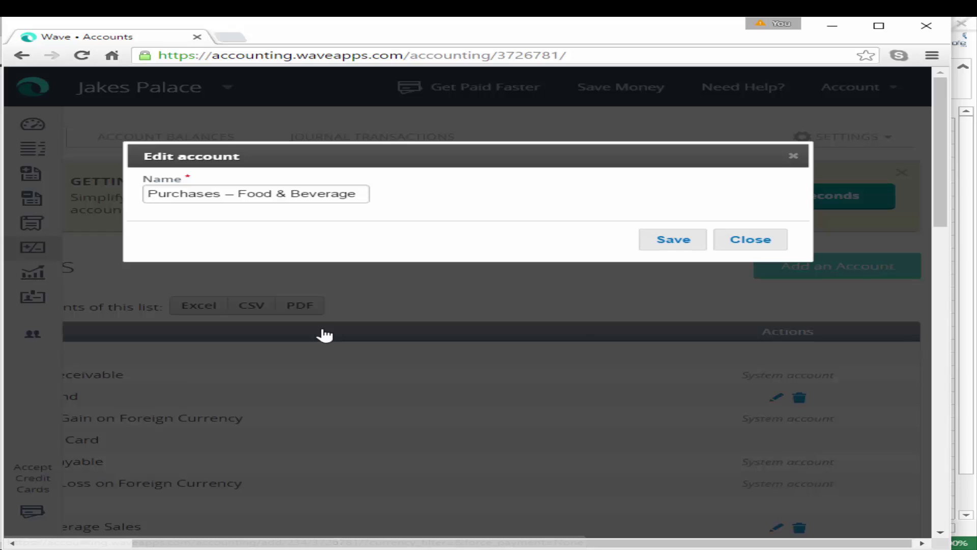
pyautogui.click(672, 239)
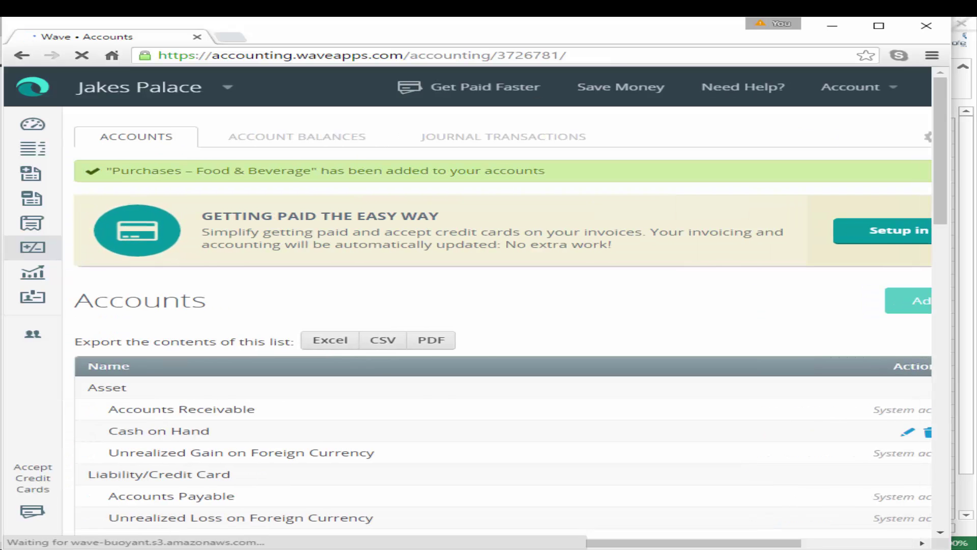
# - Check the expense section of the accounts list for the two newly added accounts
pyautogui.scroll(-5, 933, 220)
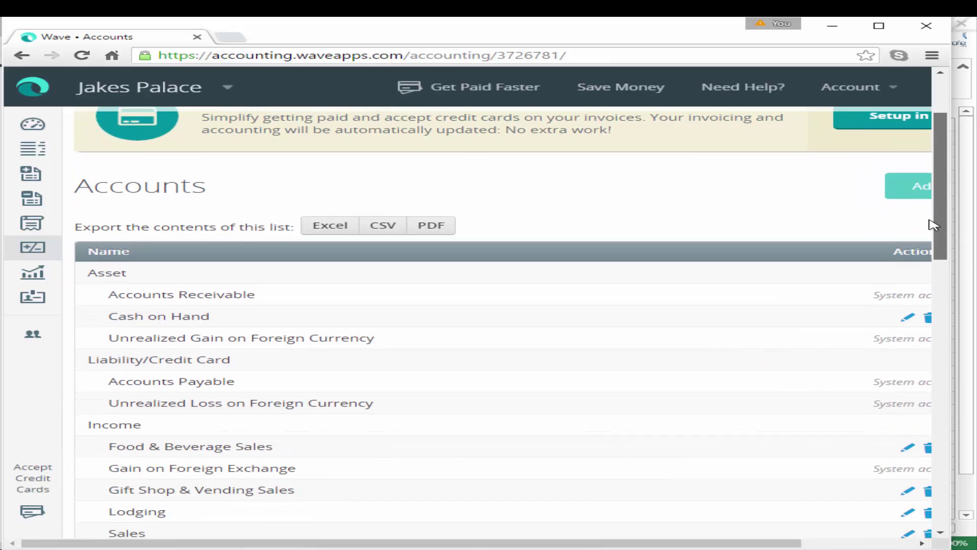
pyautogui.scroll(-5, 926, 264)
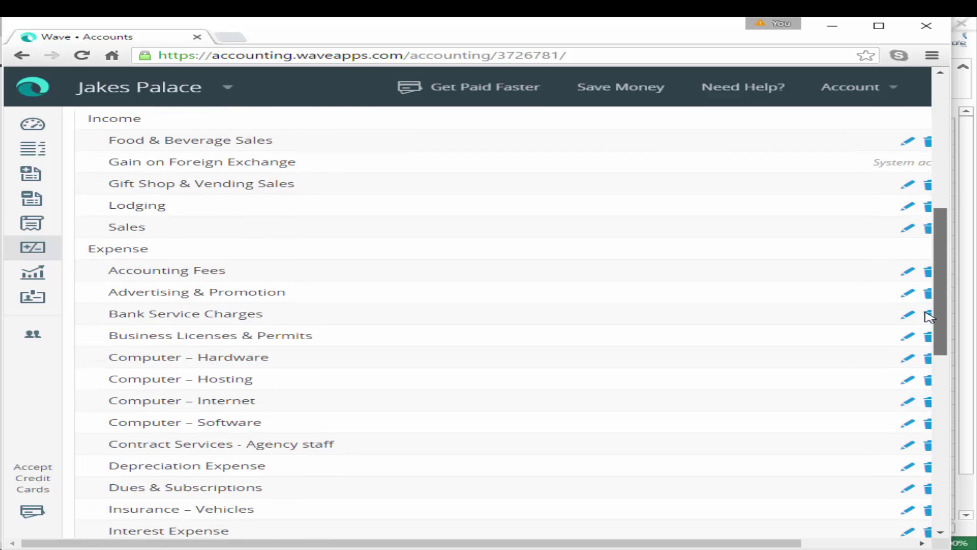
pyautogui.scroll(-4, 931, 335)
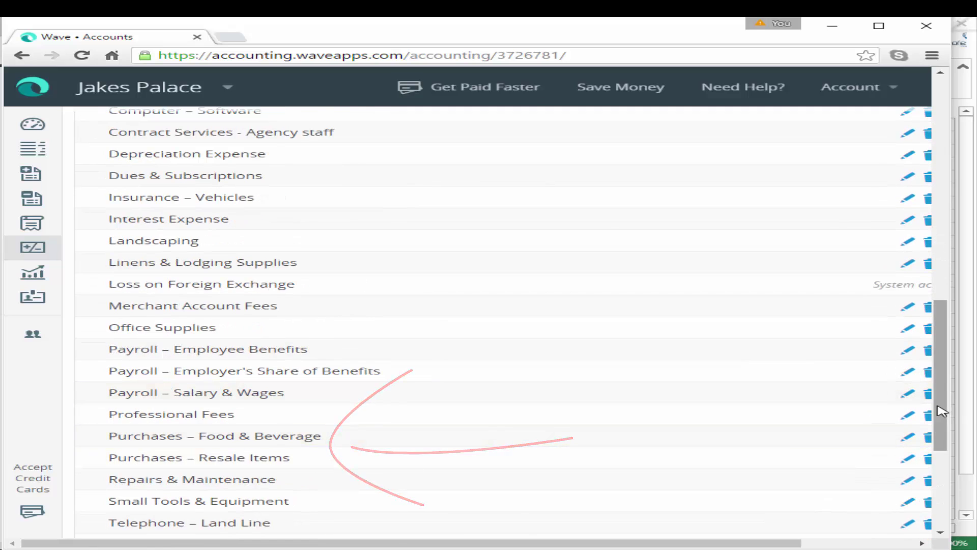
pyautogui.scroll(-2, 944, 443)
pyautogui.moveTo(945, 442); pyautogui.dragTo(946, 399)
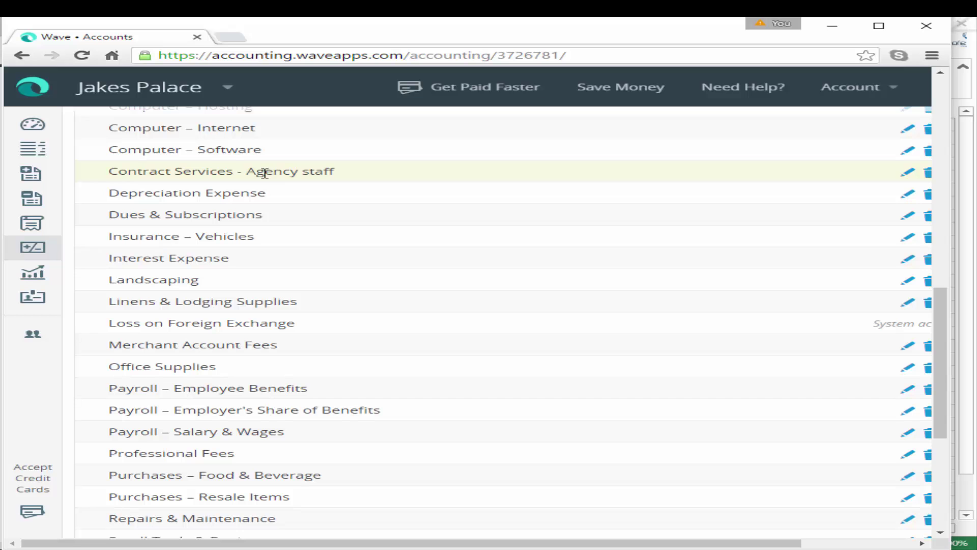
pyautogui.moveTo(942, 319); pyautogui.dragTo(959, 129)
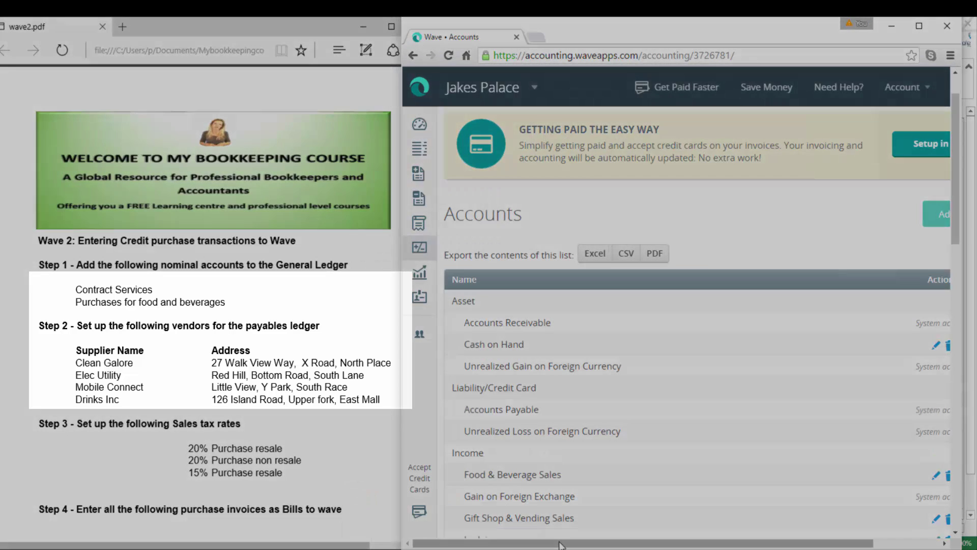
# - Open the business's Vendors list from the dashboard settings
pyautogui.hscroll(1, 452, 129)
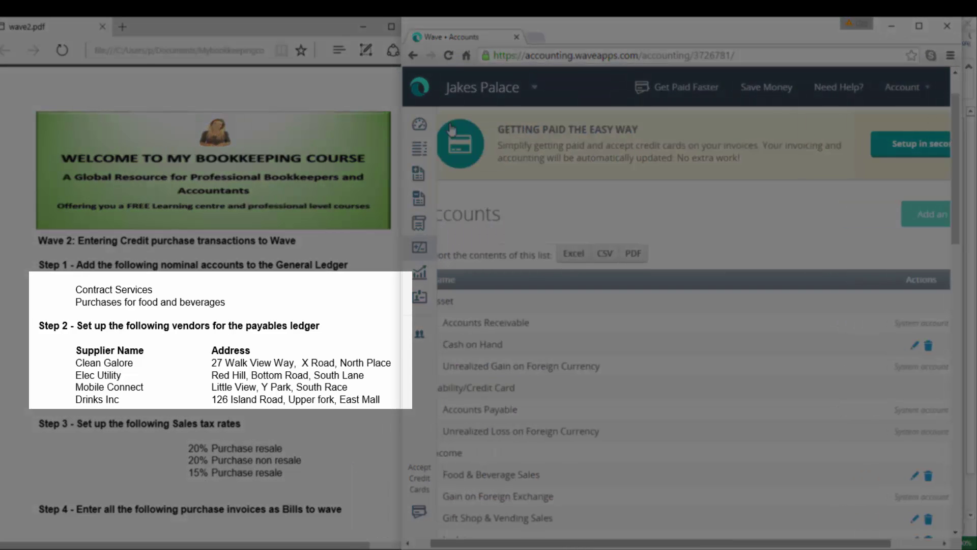
pyautogui.click(422, 127)
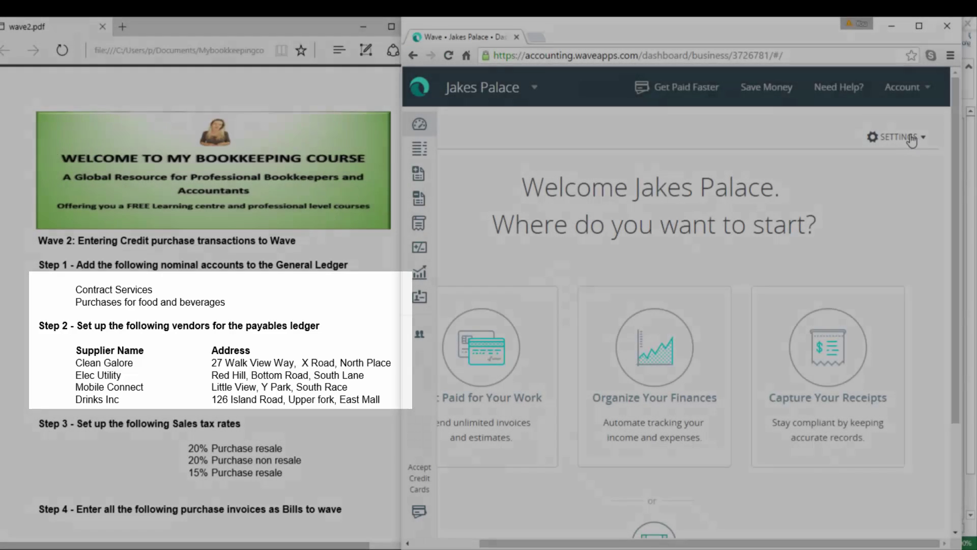
pyautogui.click(898, 137)
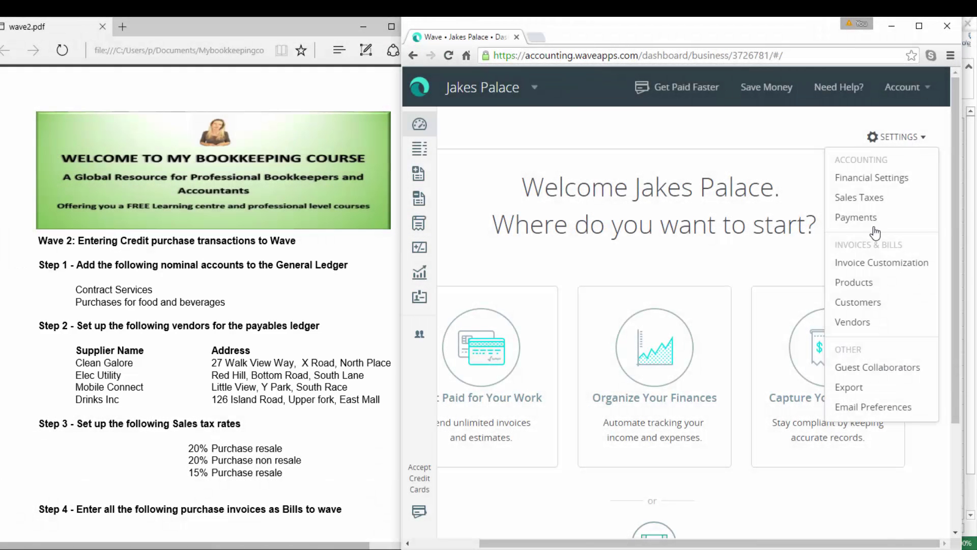
pyautogui.click(850, 326)
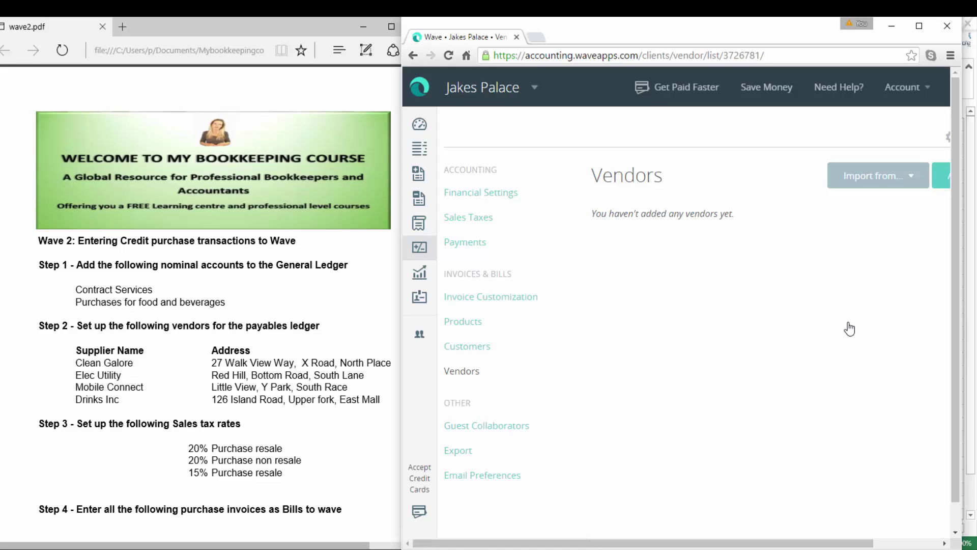
pyautogui.moveTo(626, 543); pyautogui.dragTo(738, 543)
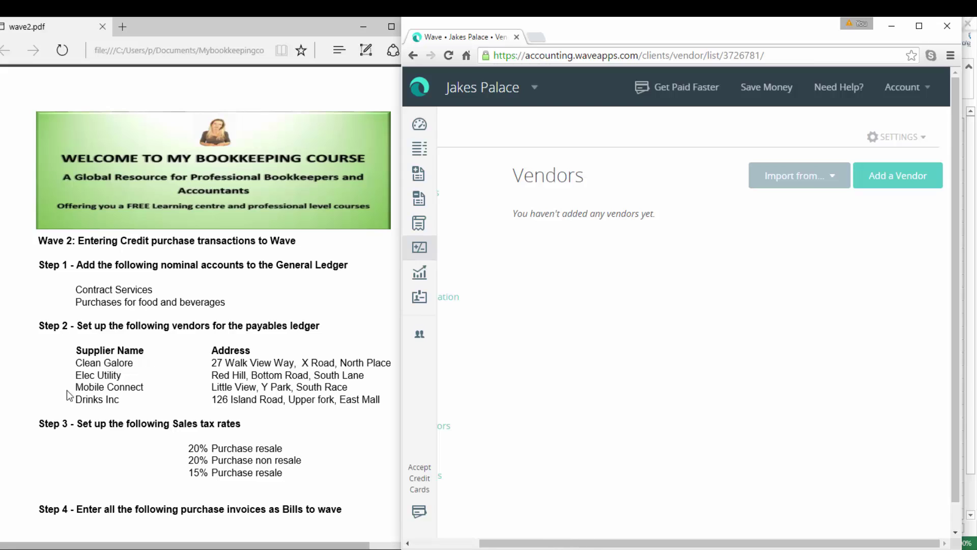
# - Refer to the first supplier in wave2.pdf and start a new vendor named Clean Galore
pyautogui.moveTo(79, 363); pyautogui.dragTo(402, 368)
pyautogui.click(271, 375)
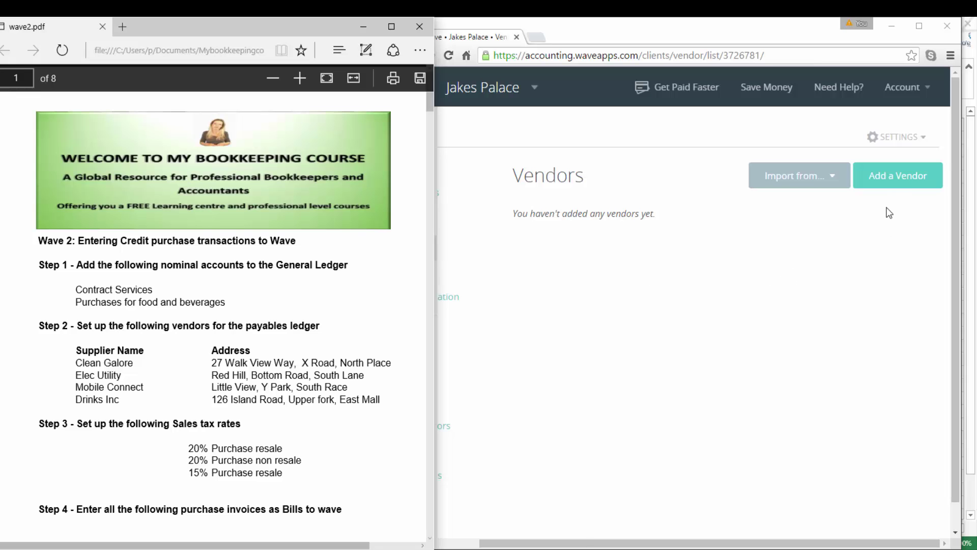
pyautogui.click(895, 181)
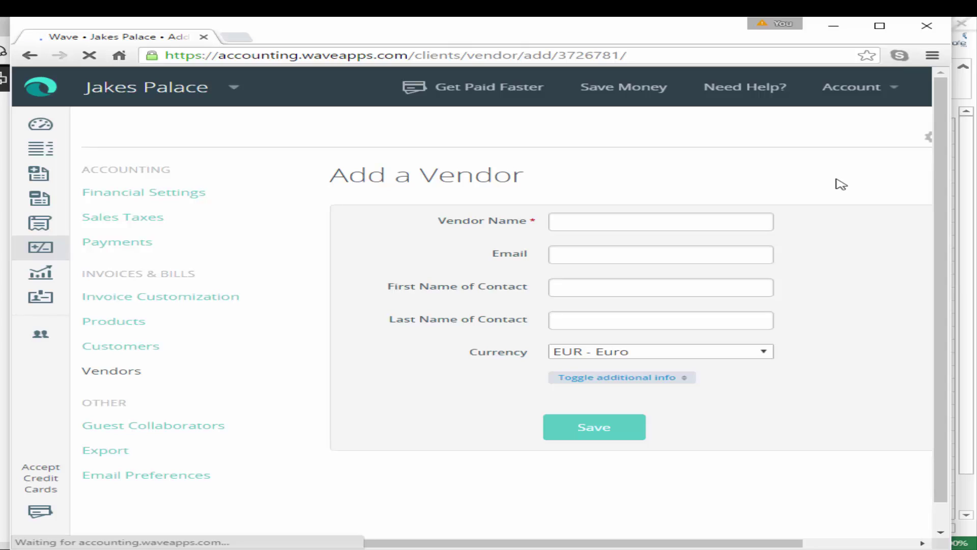
pyautogui.click(619, 223)
pyautogui.write('Clean')
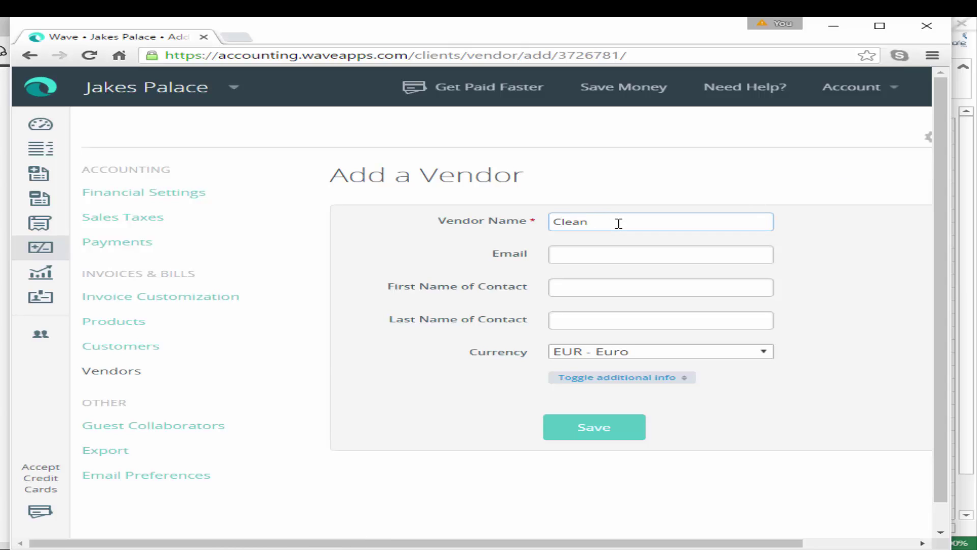
pyautogui.write(' Galore')
# - Expand the vendor's additional info and enter the supplier's address in both address lines and the city field
pyautogui.click(631, 385)
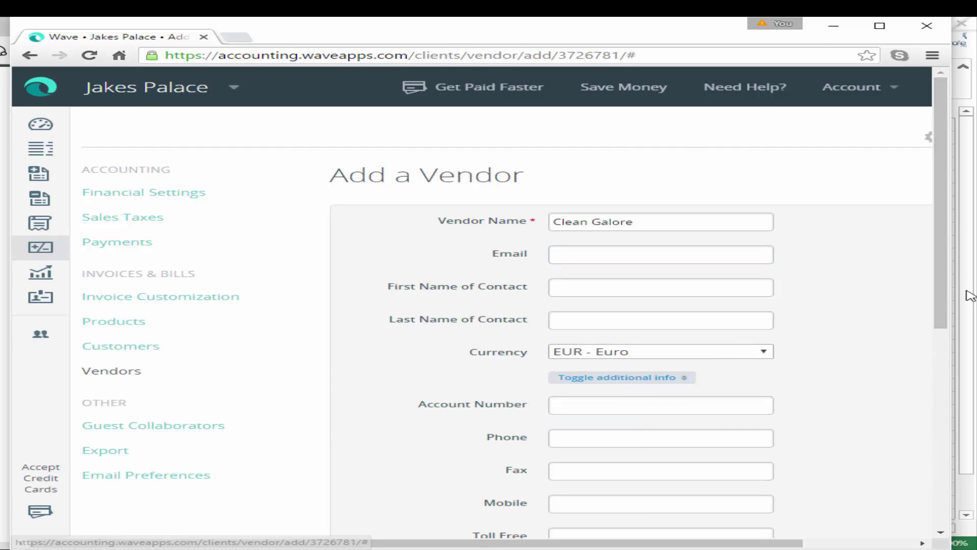
pyautogui.scroll(-5, 922, 349)
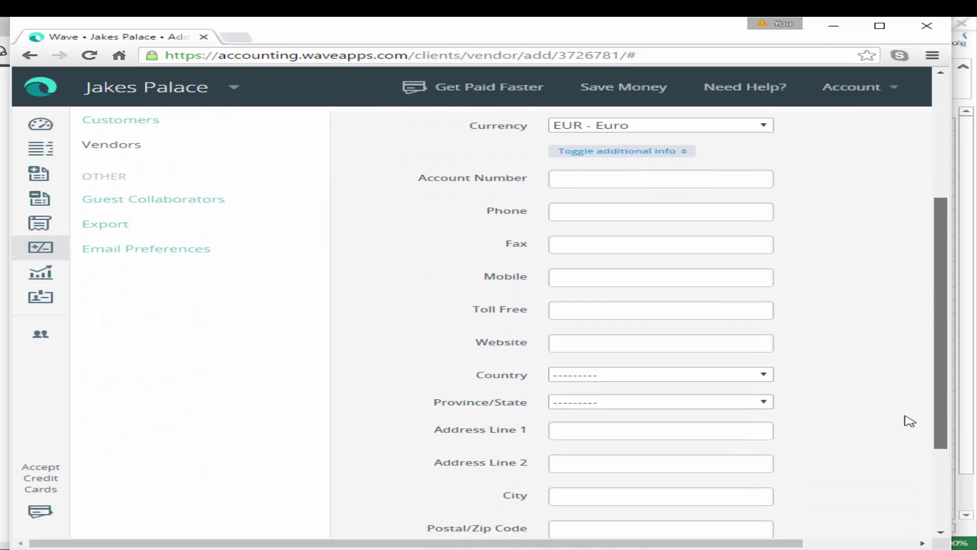
pyautogui.scroll(-2, 908, 449)
pyautogui.click(572, 360)
pyautogui.write('27 Walk View Way')
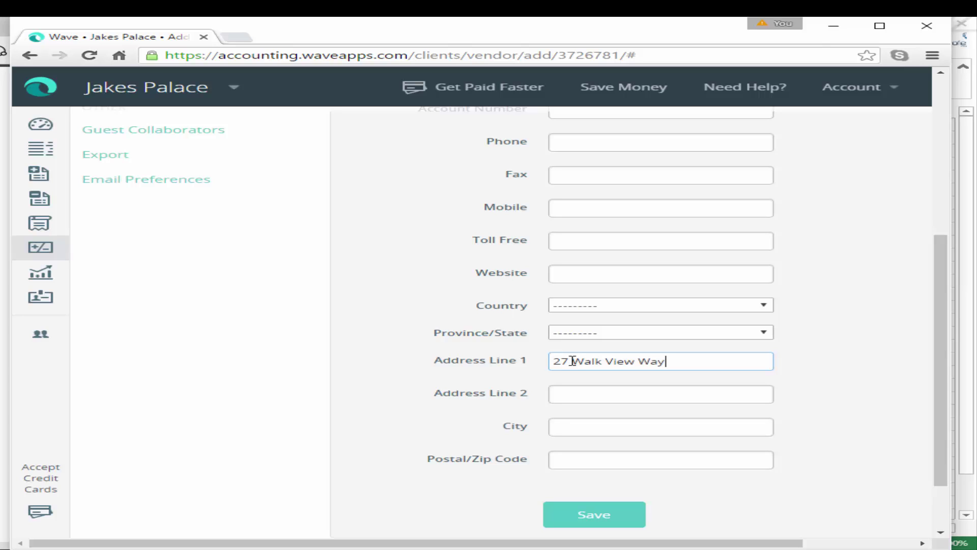
pyautogui.click(583, 398)
pyautogui.write('X Road')
pyautogui.click(575, 424)
pyautogui.write('North Place')
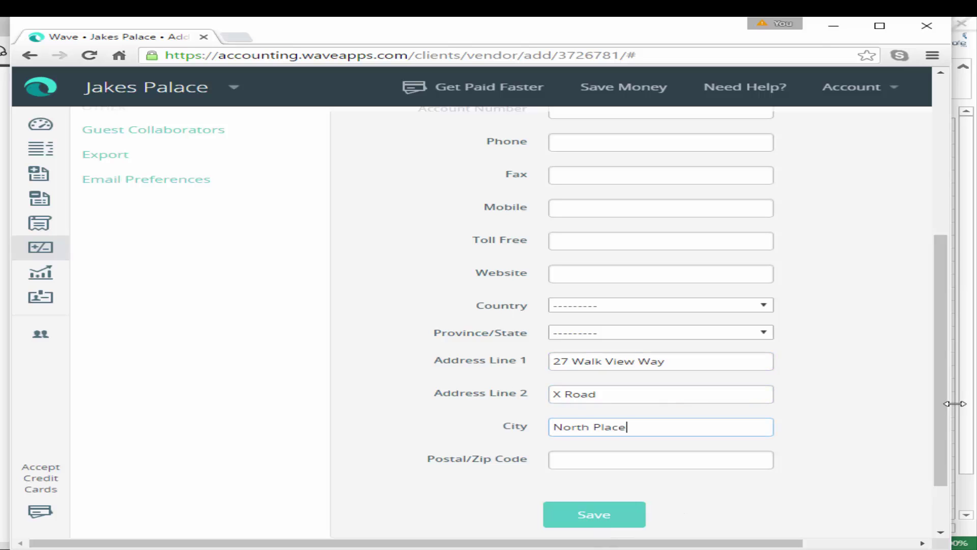
# - Review the vendor details, leave the account number blank and save the Clean Galore vendor
pyautogui.moveTo(942, 408); pyautogui.dragTo(924, 262)
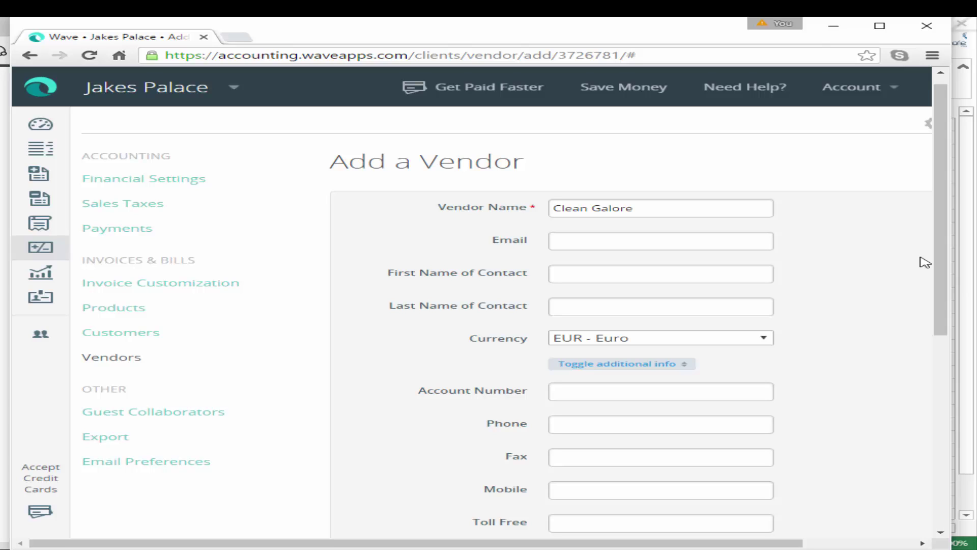
pyautogui.click(572, 392)
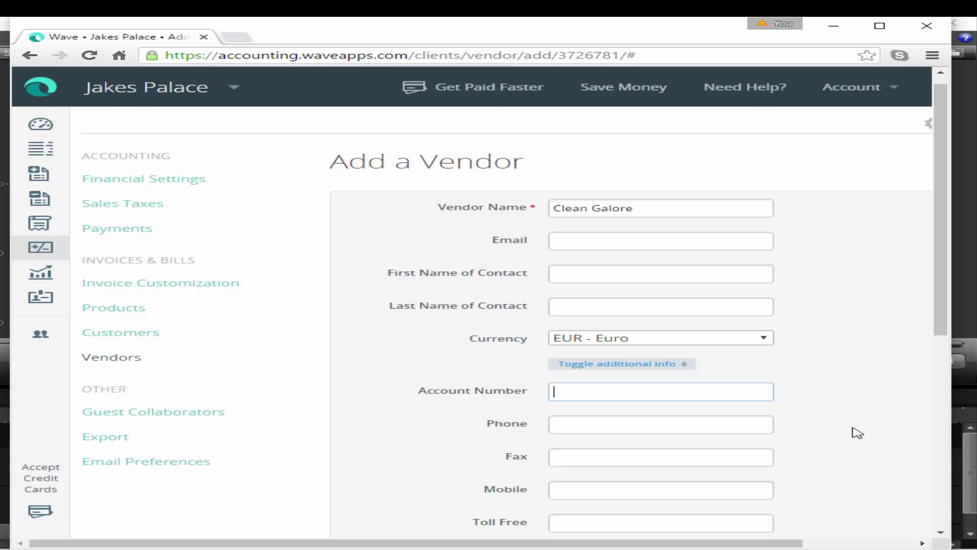
pyautogui.moveTo(945, 323); pyautogui.dragTo(935, 301)
pyautogui.moveTo(443, 542); pyautogui.dragTo(722, 513)
pyautogui.moveTo(943, 276); pyautogui.dragTo(898, 456)
pyautogui.click(482, 443)
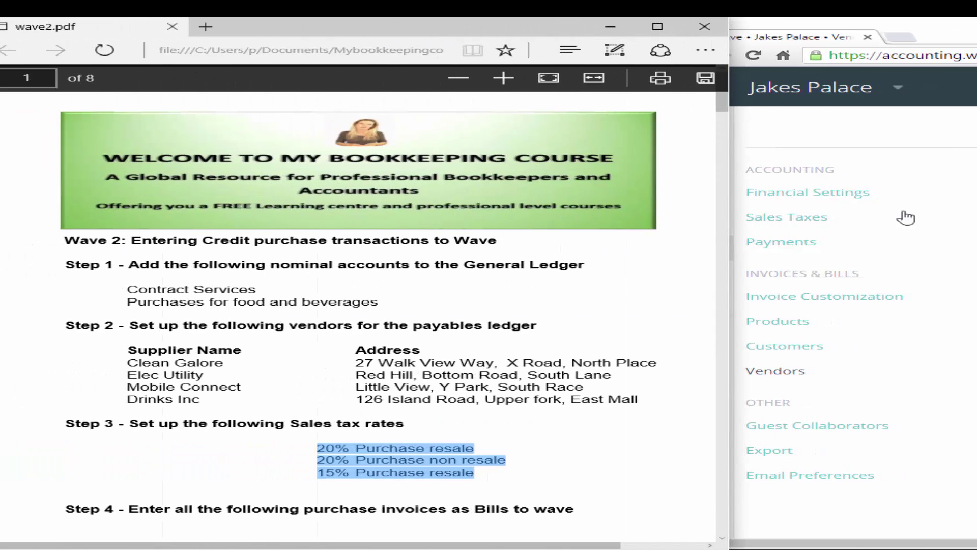
# - Add a sales tax named 20% Purchase Resale with abbreviation 20% PR and description "purchases that are resold"
pyautogui.click(808, 223)
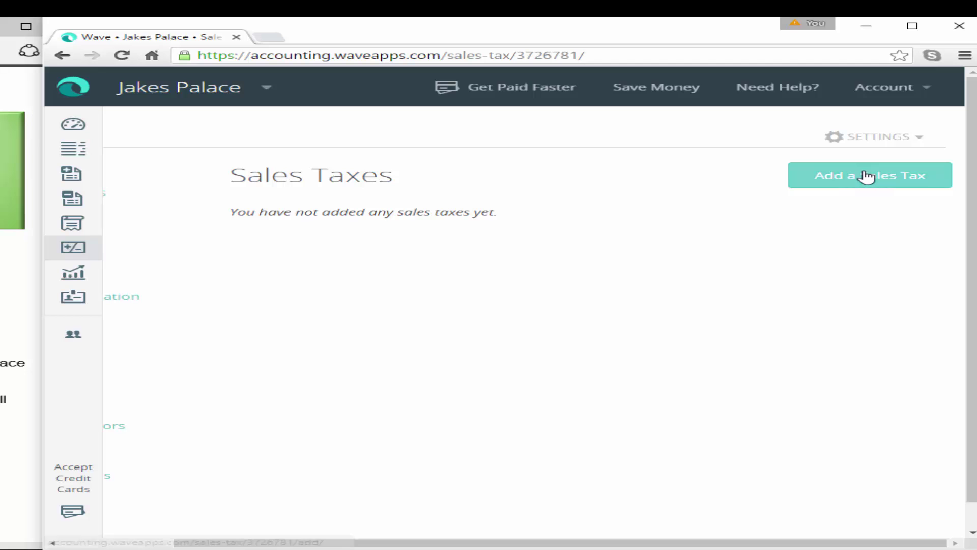
pyautogui.click(867, 176)
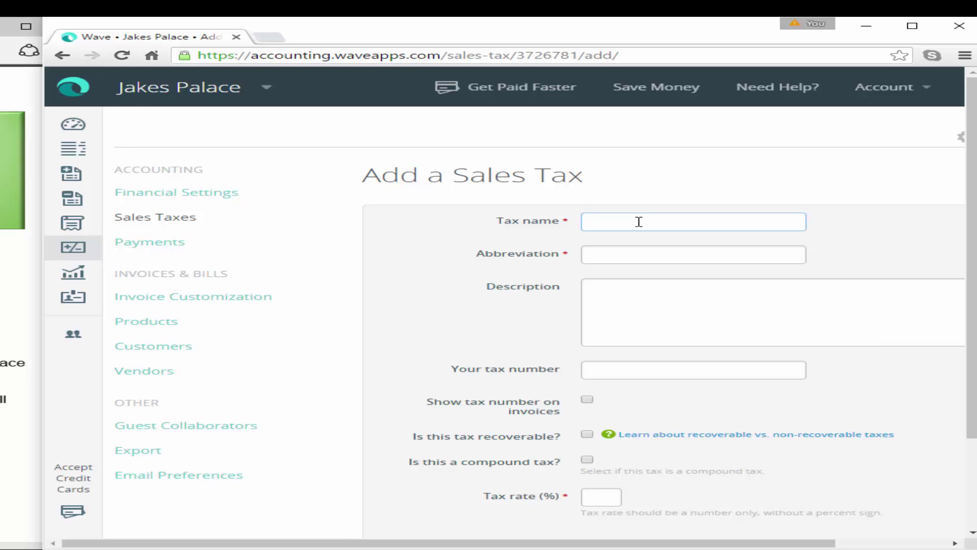
pyautogui.write('20% Purchase Resale')
pyautogui.click(601, 298)
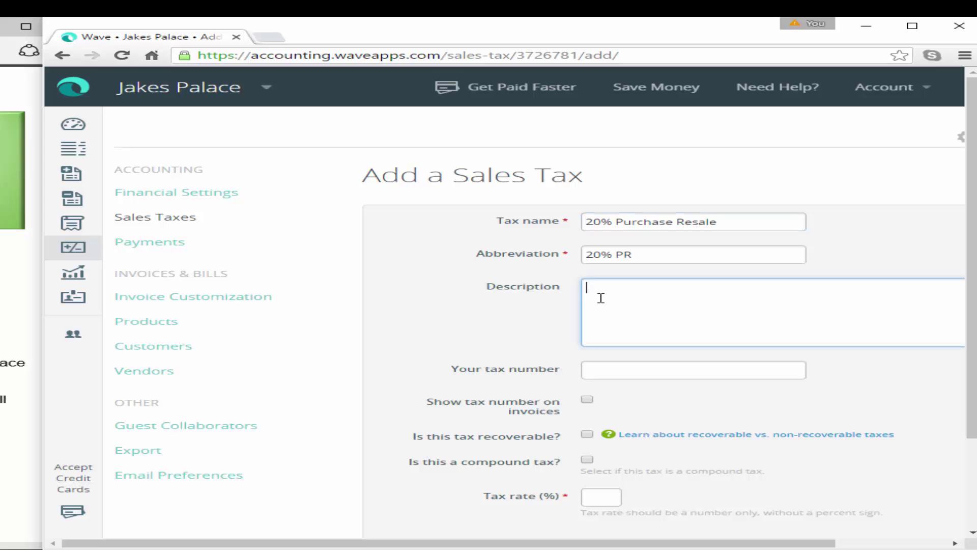
pyautogui.write('purchases that are resold')
# - Leave the tax number blank, enable showing it on invoices, set the rate to 20, save and start another sales tax
pyautogui.click(604, 370)
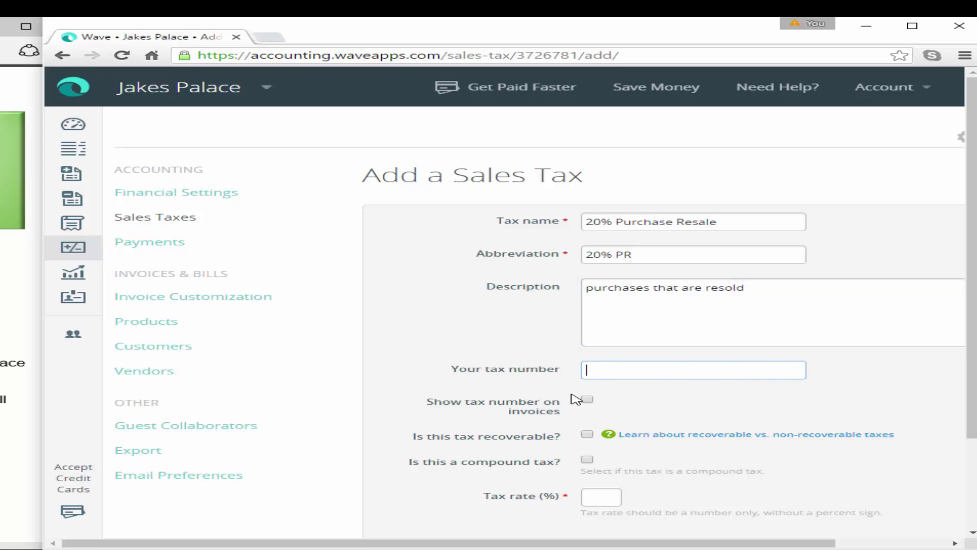
pyautogui.click(587, 400)
pyautogui.moveTo(972, 407); pyautogui.dragTo(966, 447)
pyautogui.click(597, 438)
pyautogui.write('20')
pyautogui.click(628, 500)
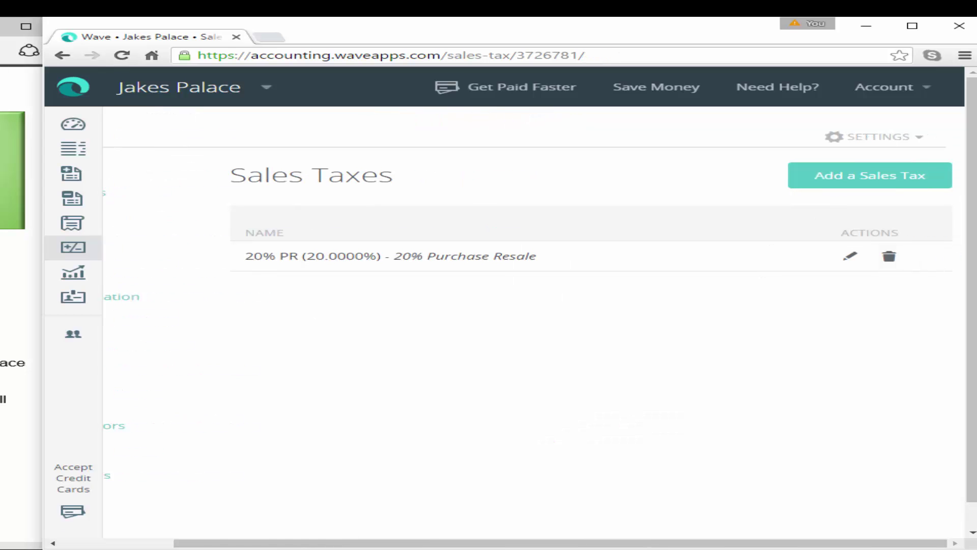
pyautogui.click(848, 182)
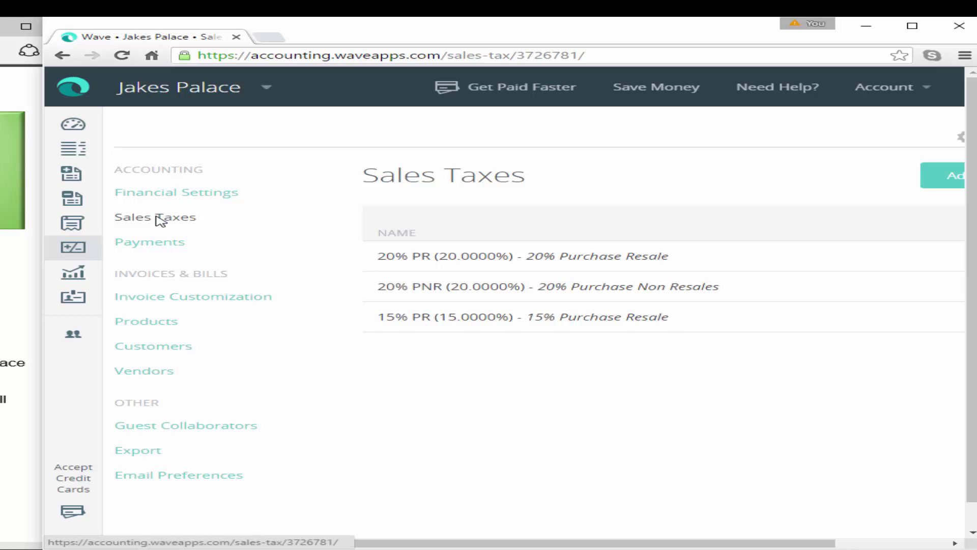
# - Switch to wave2.pdf and examine the Drinks Inc invoice on page 2, including its line items, VAT, due date and credit terms
pyautogui.hotkey('alt', 'Tab')
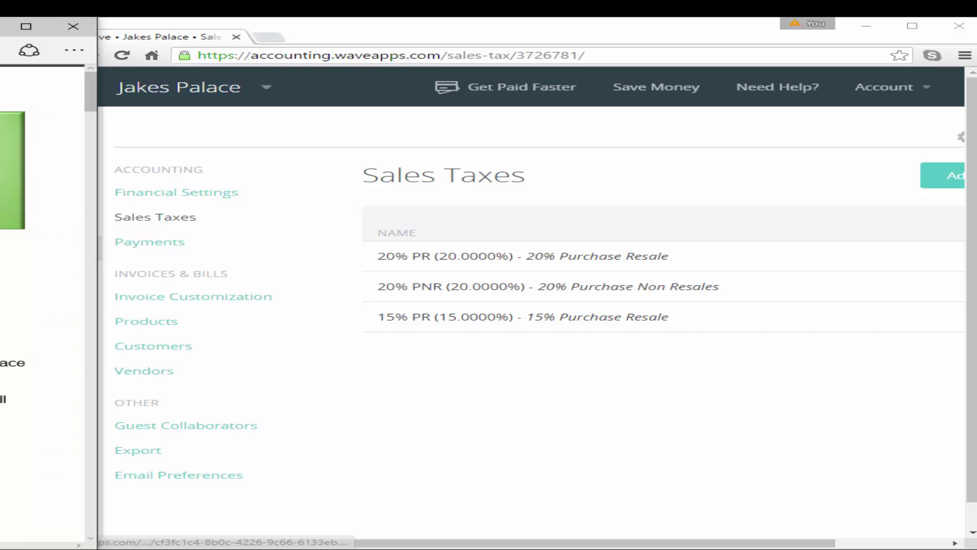
pyautogui.moveTo(614, 101); pyautogui.dragTo(615, 126)
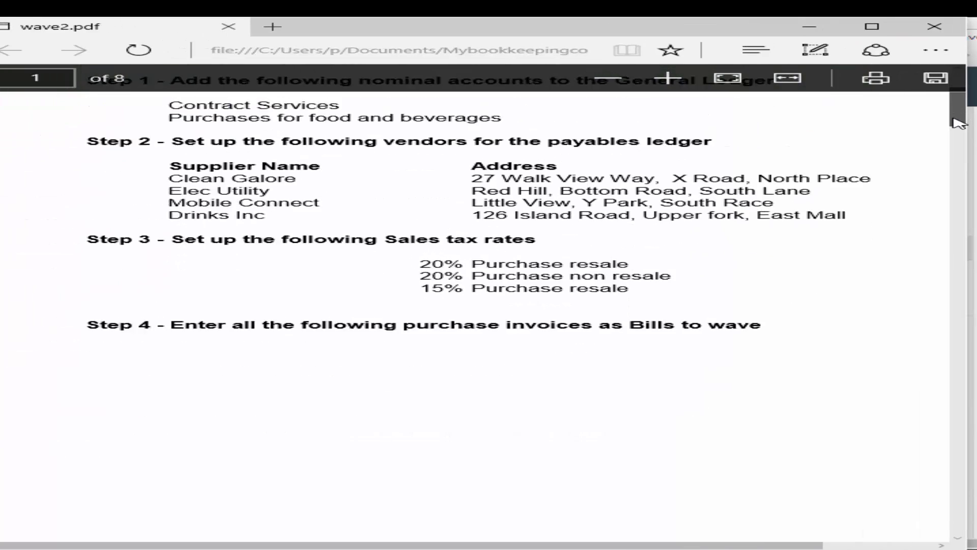
pyautogui.moveTo(957, 130); pyautogui.dragTo(951, 153)
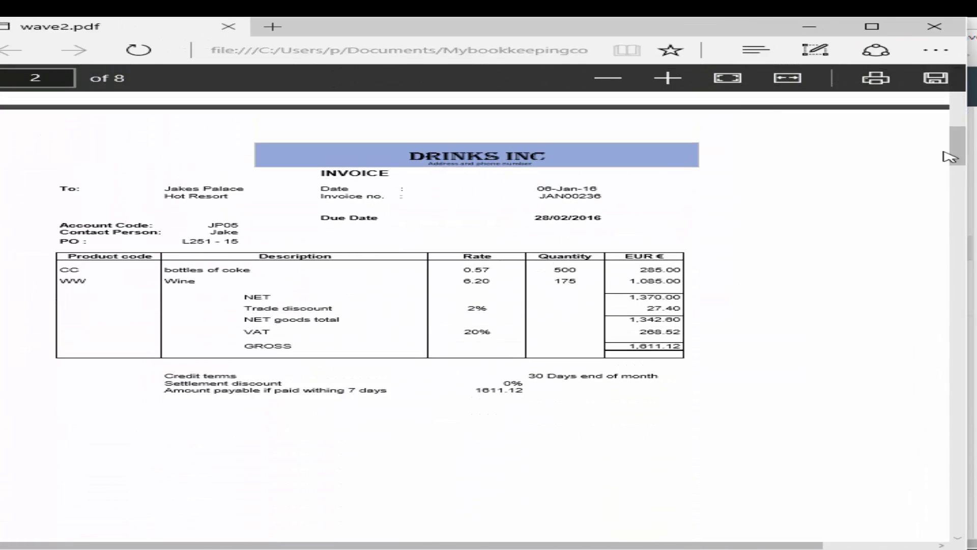
pyautogui.click(679, 78)
pyautogui.click(670, 77)
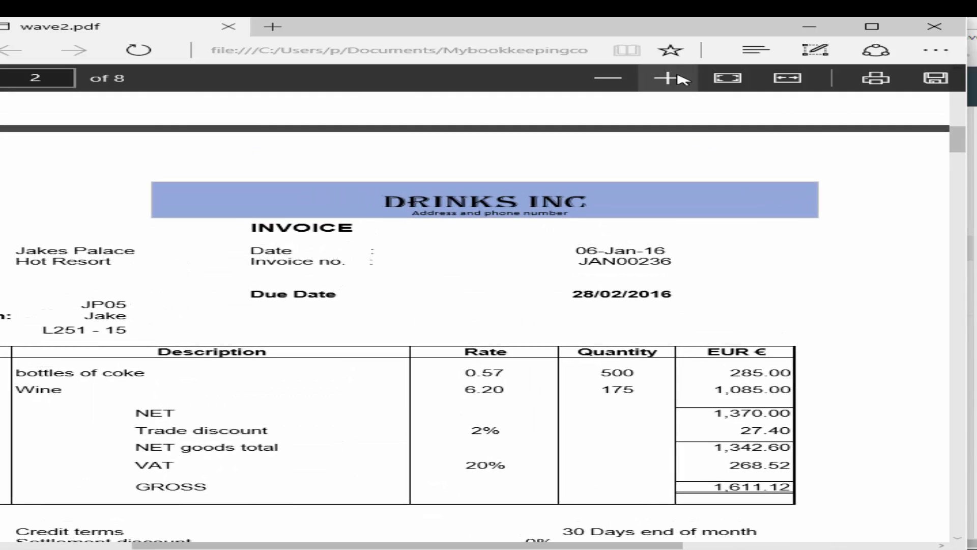
pyautogui.scroll(-1, 962, 147)
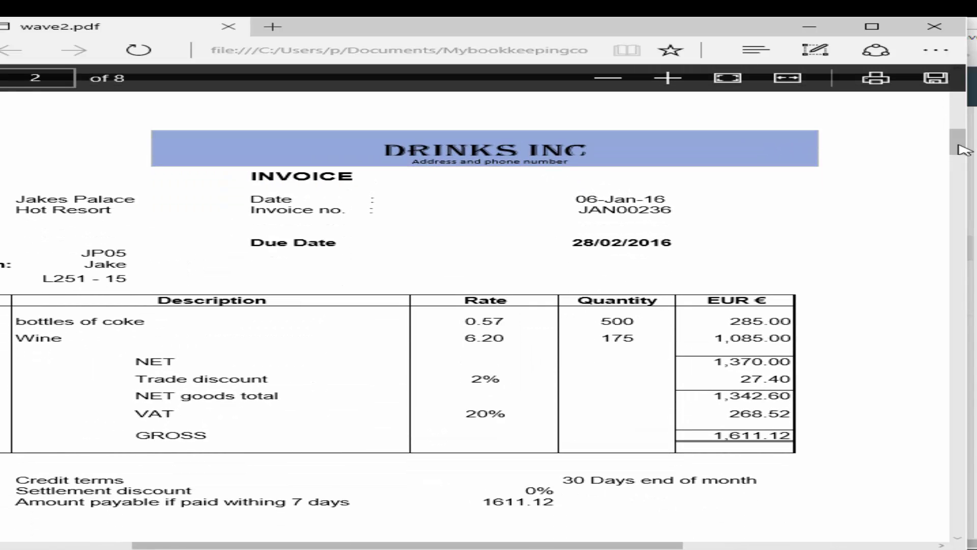
pyautogui.moveTo(490, 546); pyautogui.dragTo(442, 545)
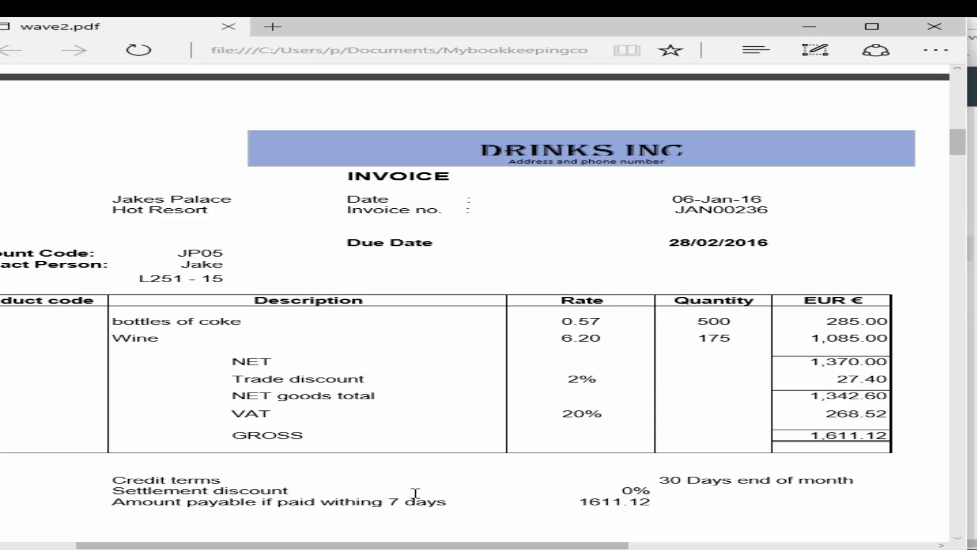
pyautogui.moveTo(662, 479); pyautogui.dragTo(846, 480)
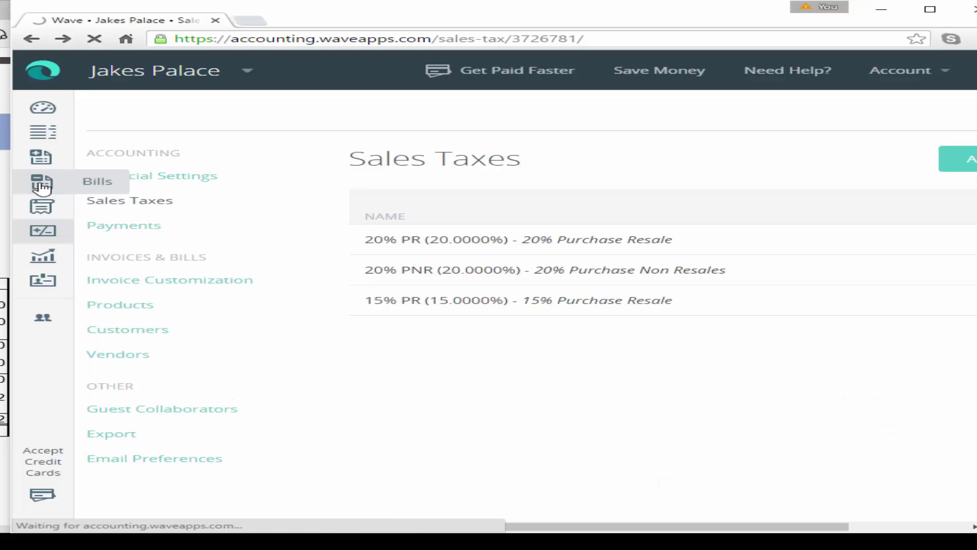
# - Return to Wave and create a new bill with Drinks Inc as the vendor
pyautogui.click(41, 184)
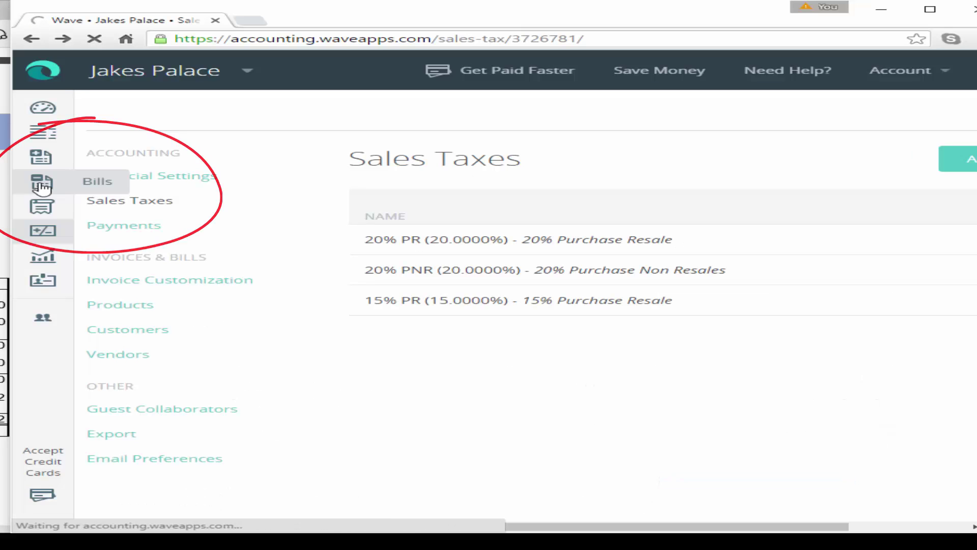
pyautogui.click(904, 257)
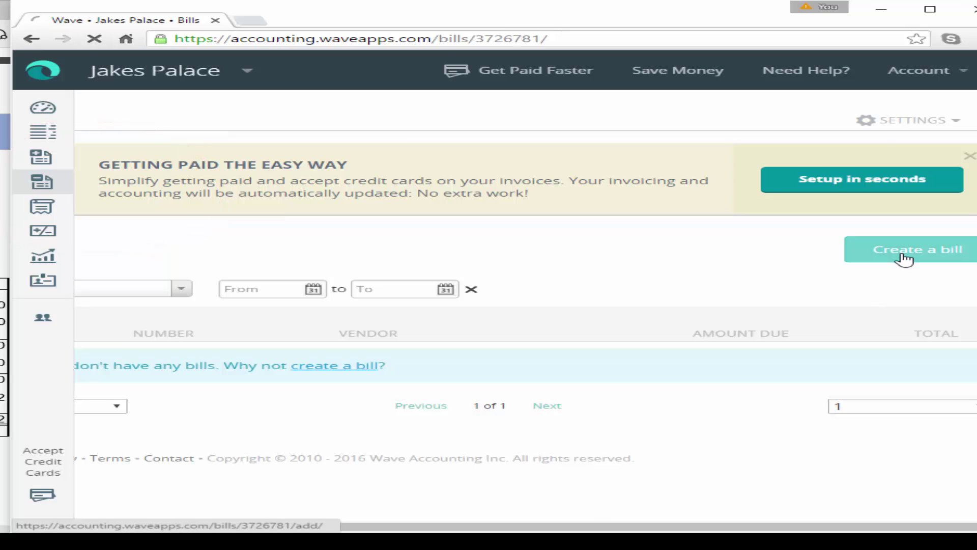
pyautogui.click(344, 213)
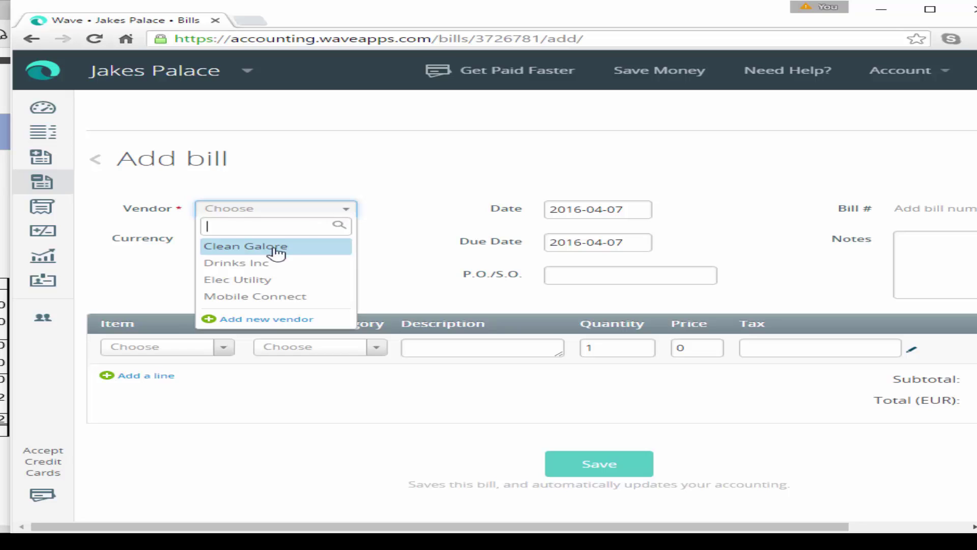
pyautogui.click(256, 263)
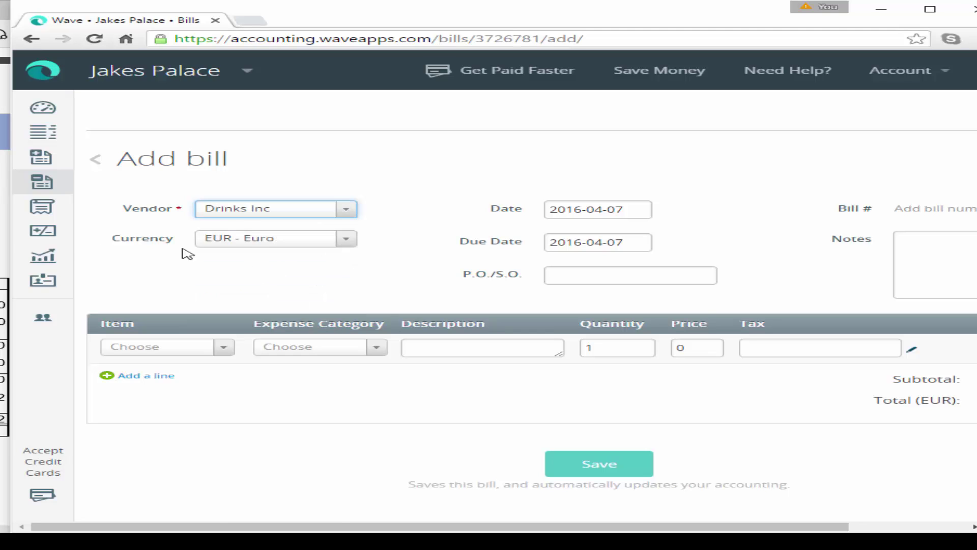
# - Set the bill's date to 2016-01-06 and its due date to 2016-02-29
pyautogui.click(633, 210)
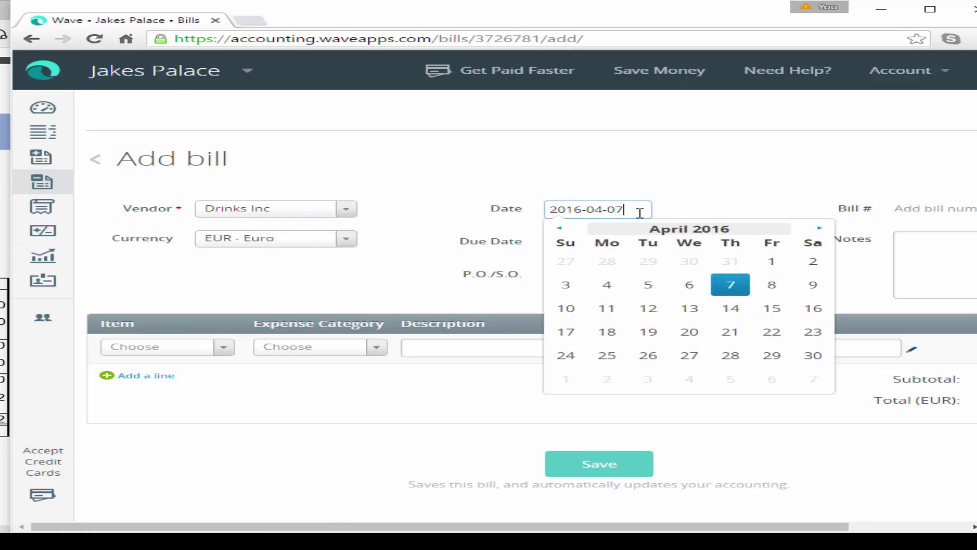
pyautogui.click(561, 230)
pyautogui.click(561, 230)
pyautogui.click(561, 230)
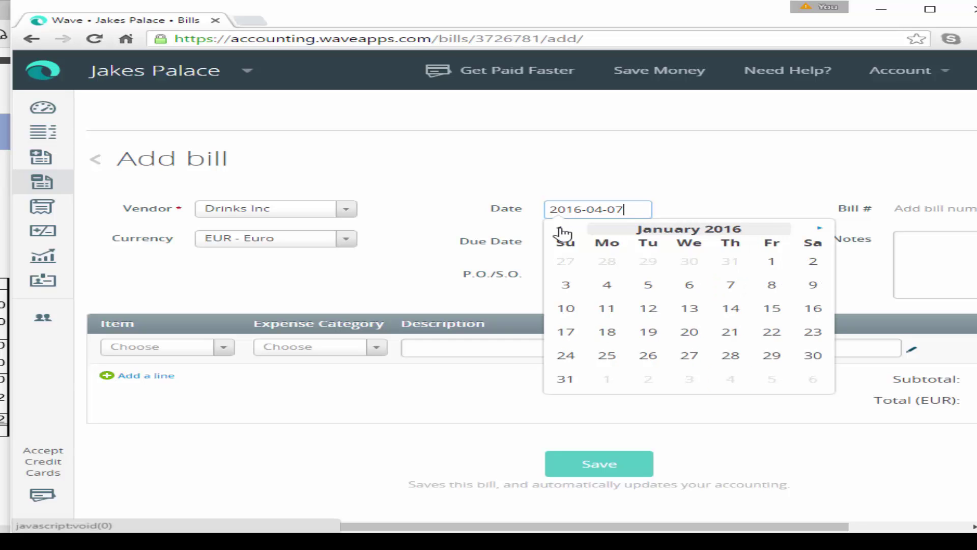
pyautogui.click(689, 284)
pyautogui.click(637, 241)
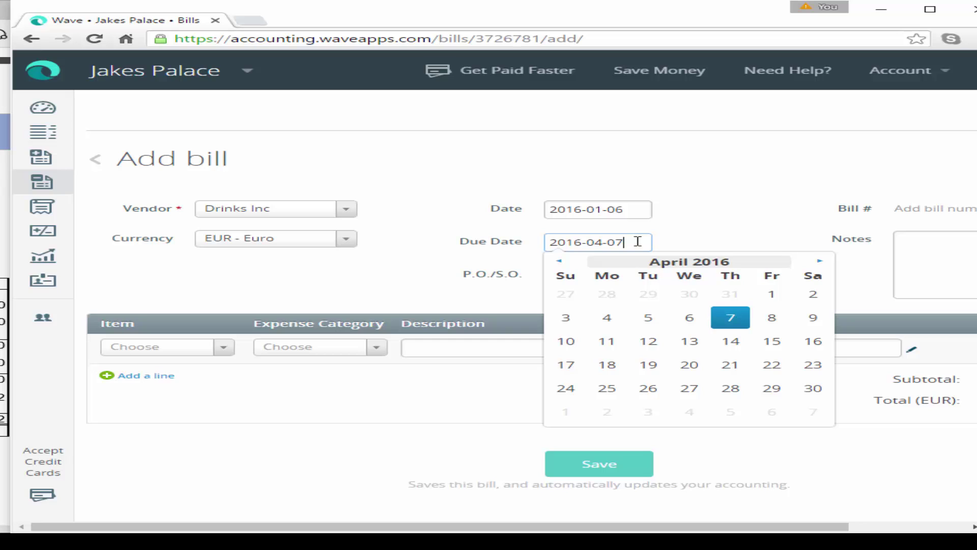
pyautogui.click(559, 261)
pyautogui.click(559, 261)
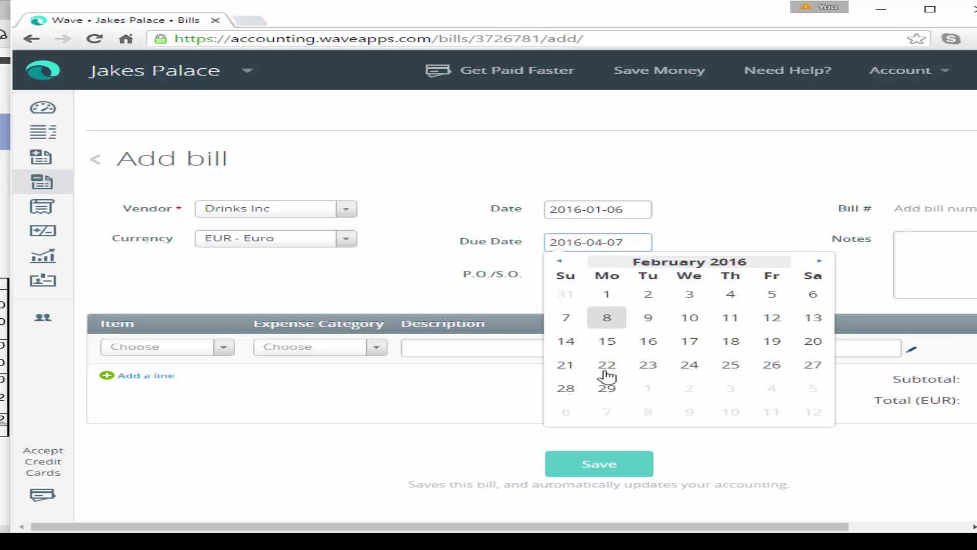
pyautogui.click(607, 389)
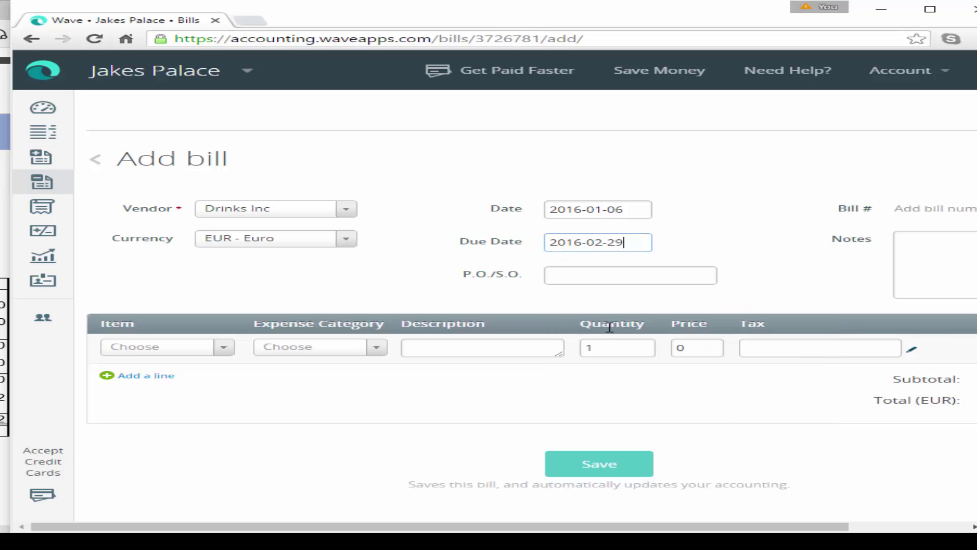
# - Enter the invoice's purchase order number and set the bill number to Jan00236, leaving the notes blank
pyautogui.click(572, 277)
pyautogui.write('L251-15')
pyautogui.press('Tab')
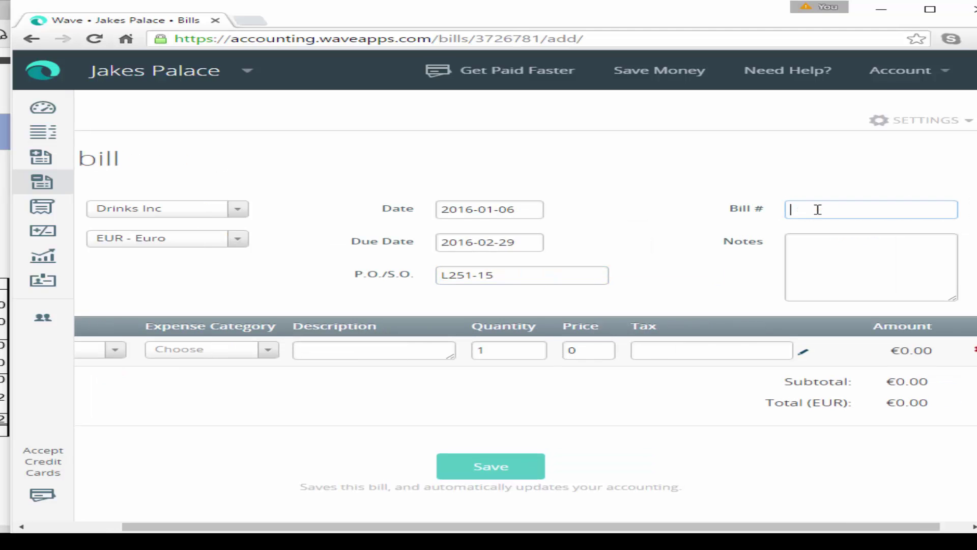
pyautogui.write('Jan00236')
pyautogui.click(810, 255)
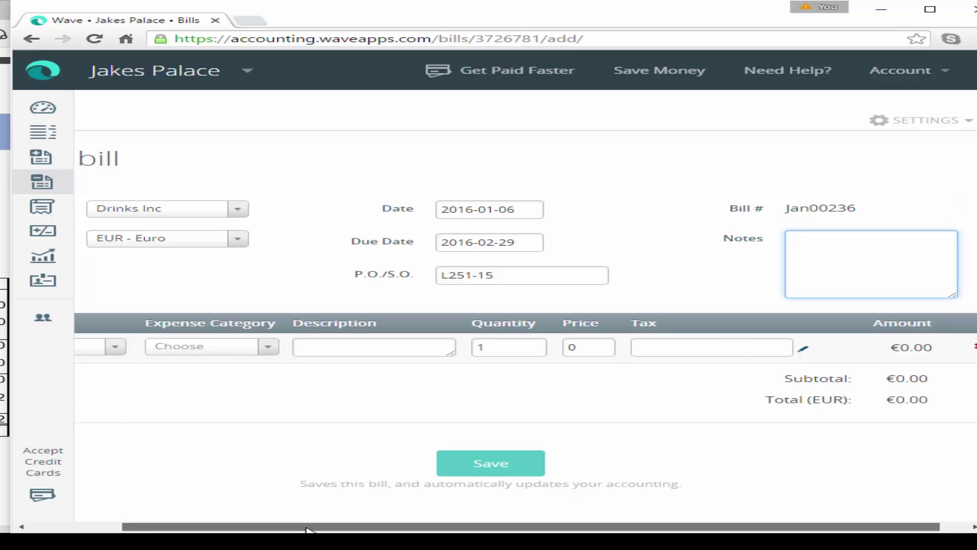
pyautogui.moveTo(306, 527); pyautogui.dragTo(152, 529)
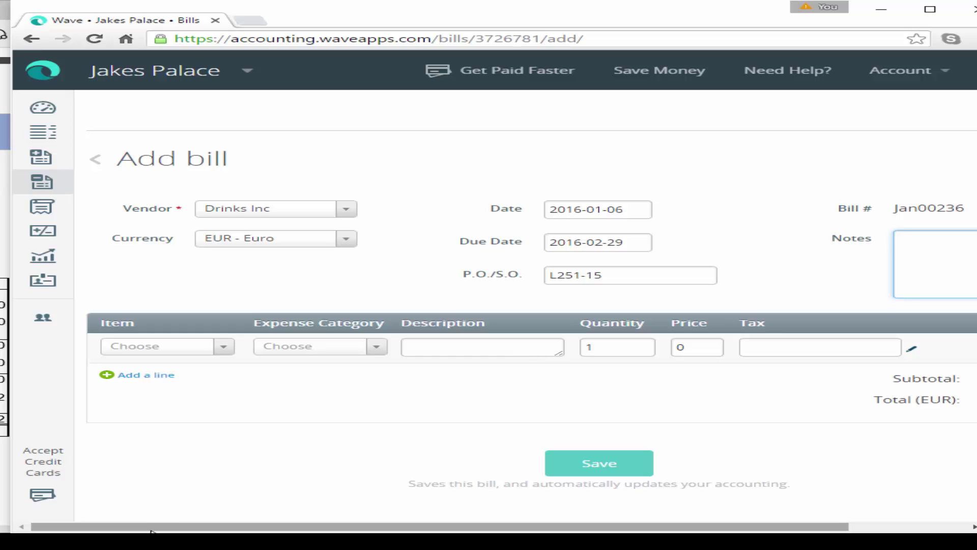
# - Leave the first line's item unselected and assign the line to the Purchases expense category
pyautogui.click(211, 351)
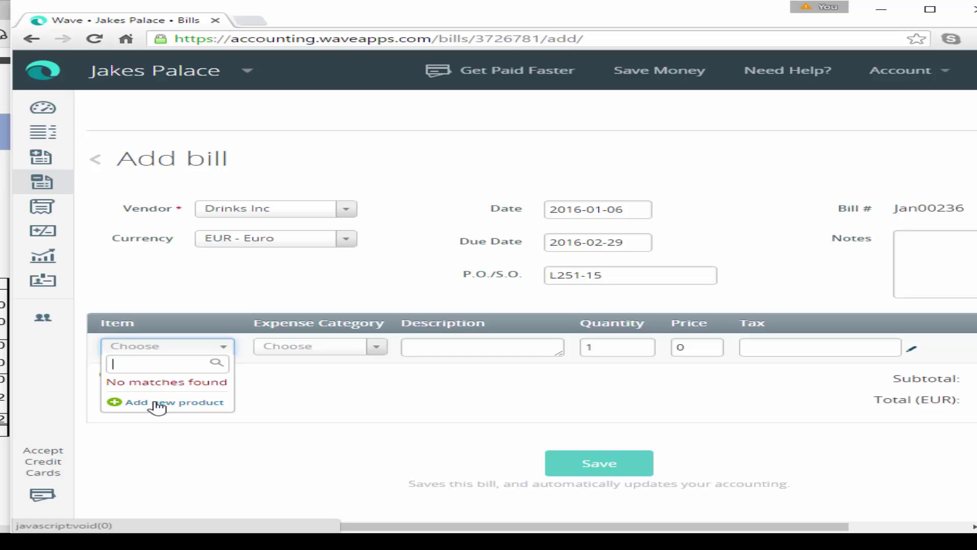
pyautogui.click(317, 349)
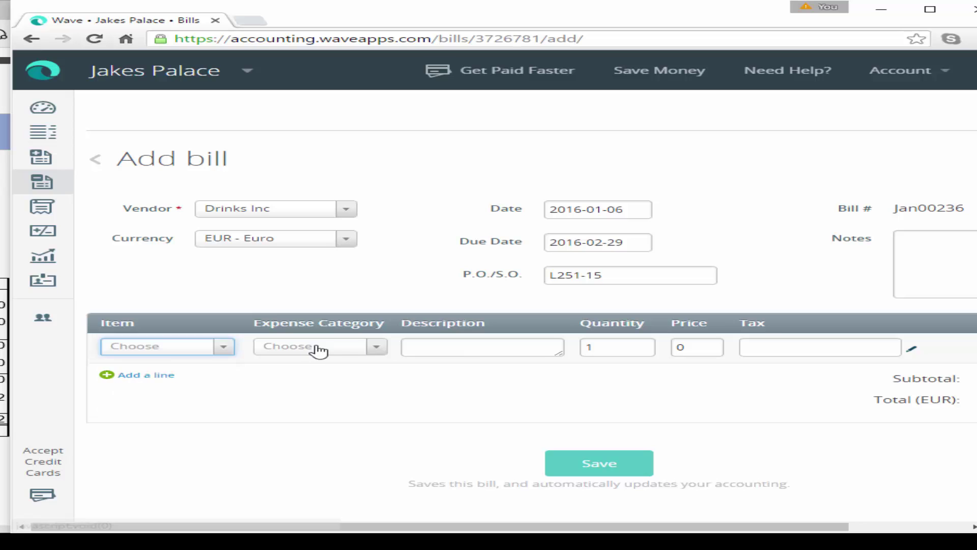
pyautogui.click(377, 350)
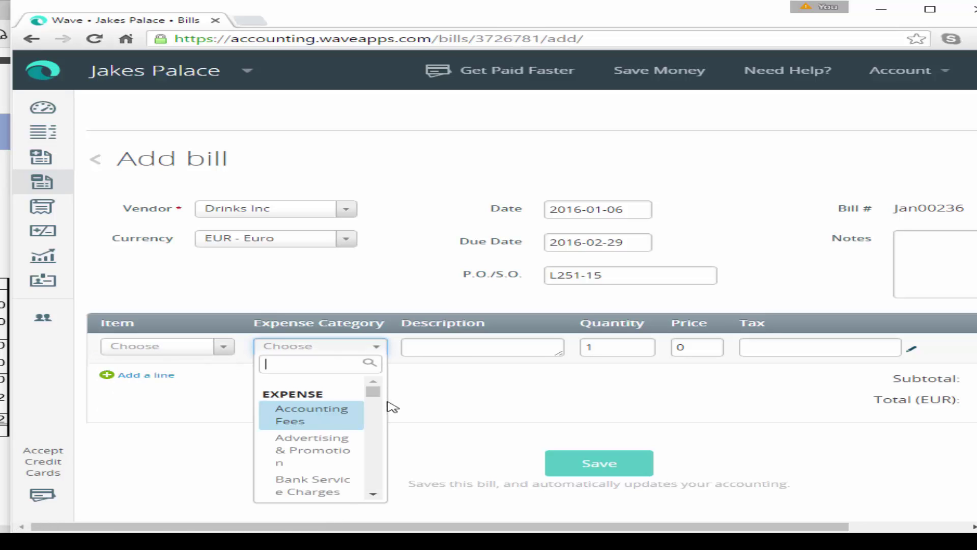
pyautogui.moveTo(373, 390); pyautogui.dragTo(377, 422)
pyautogui.scroll(-3, 375, 425)
pyautogui.click(316, 458)
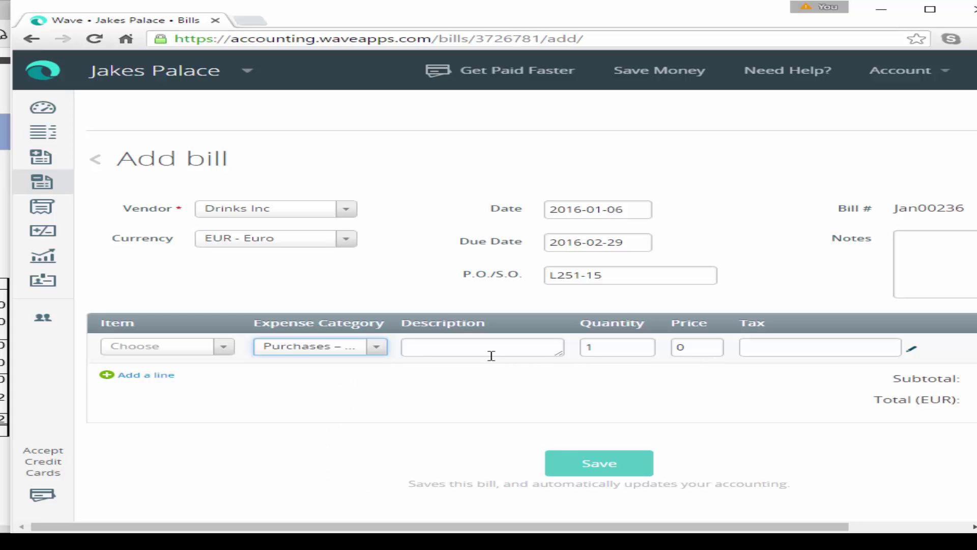
# - Fill in the first bill line with description "Bottles of coke", quantity 500 and price .57
pyautogui.click(483, 351)
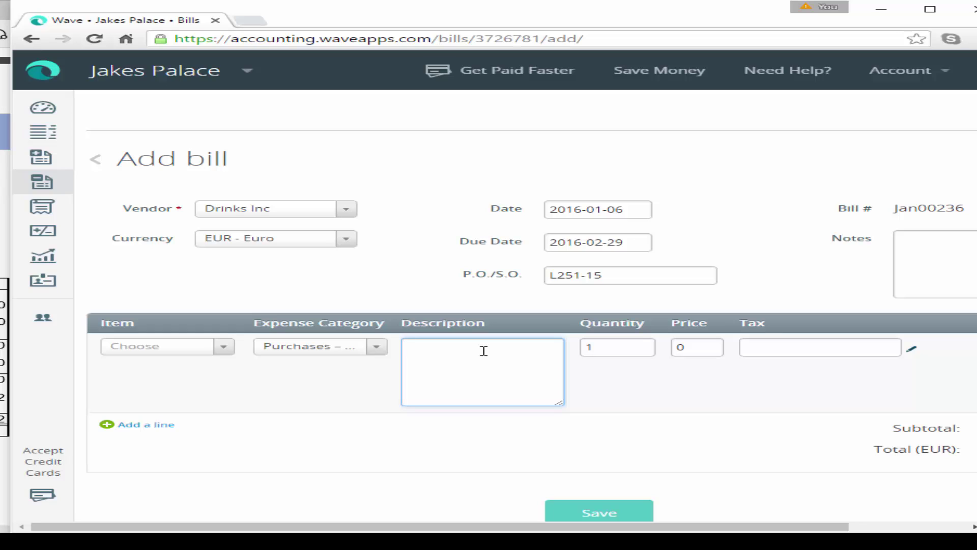
pyautogui.write('Bottles of coke')
pyautogui.press('Tab')
pyautogui.write('500')
pyautogui.press('Tab')
pyautogui.write('.57')
pyautogui.press('Tab')
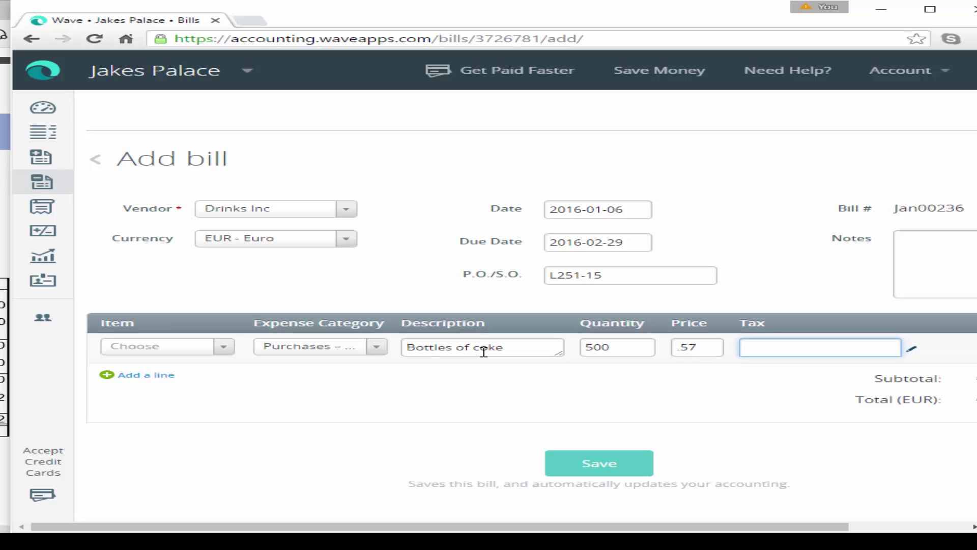
# - Refer back to the invoice in wave2.pdf and apply the 20% PR tax to the Bottles of coke line
pyautogui.hscroll(3, 665, 346)
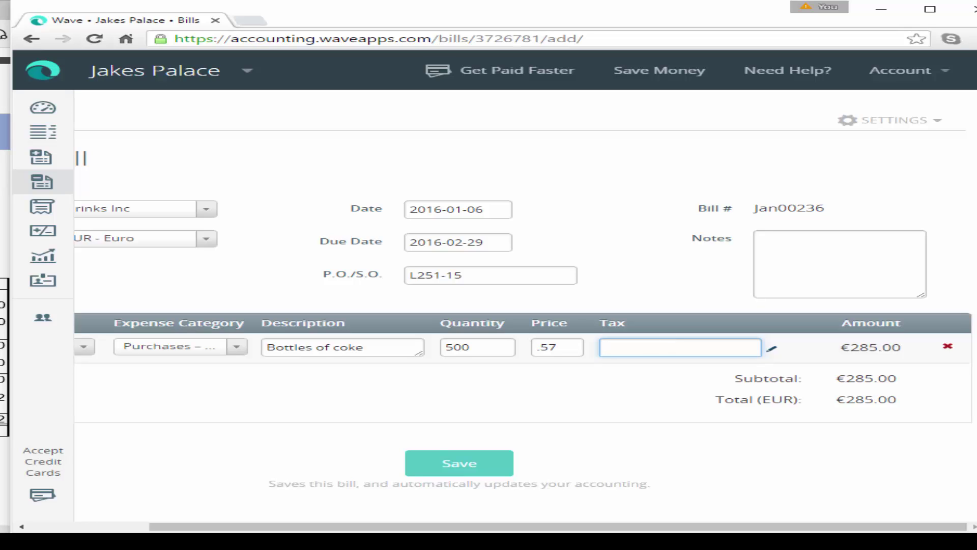
pyautogui.hotkey('alt', 'Tab')
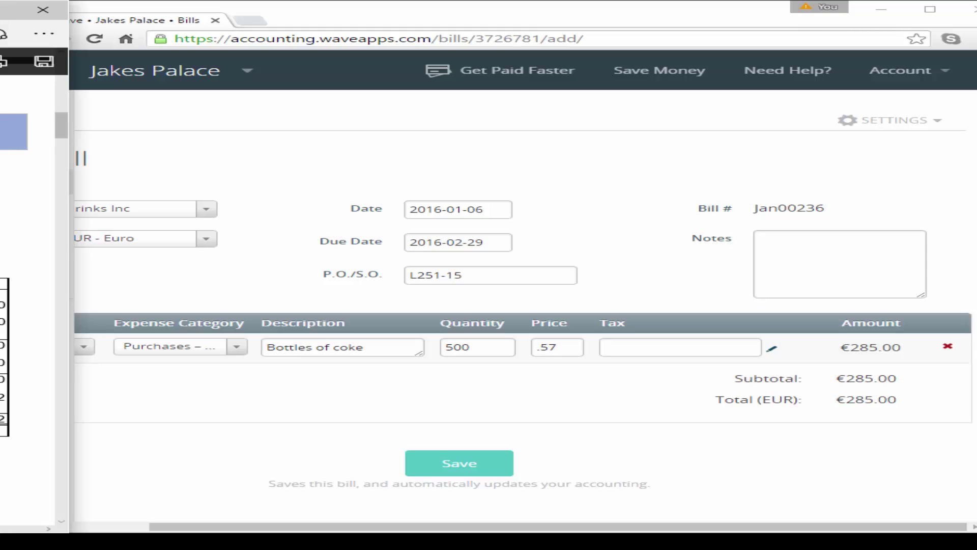
pyautogui.click(616, 348)
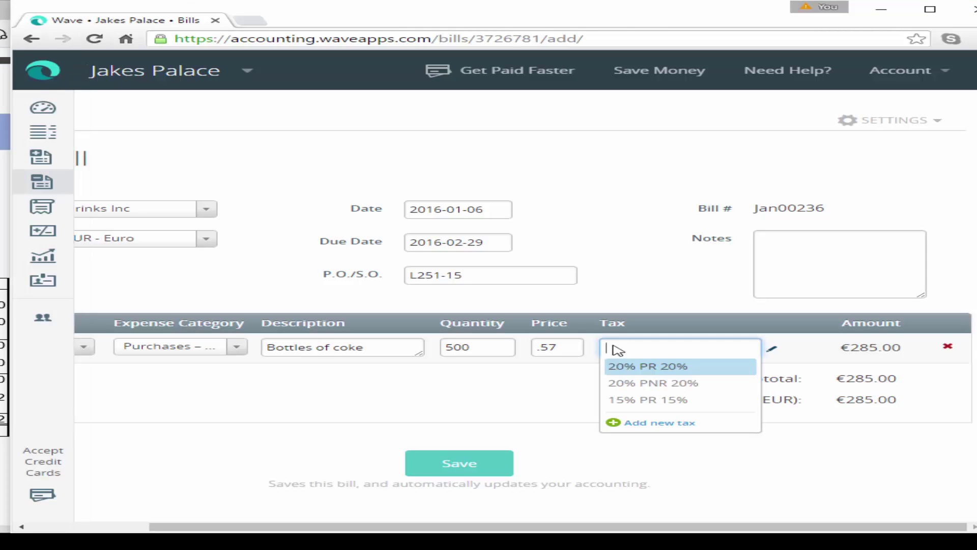
pyautogui.click(632, 367)
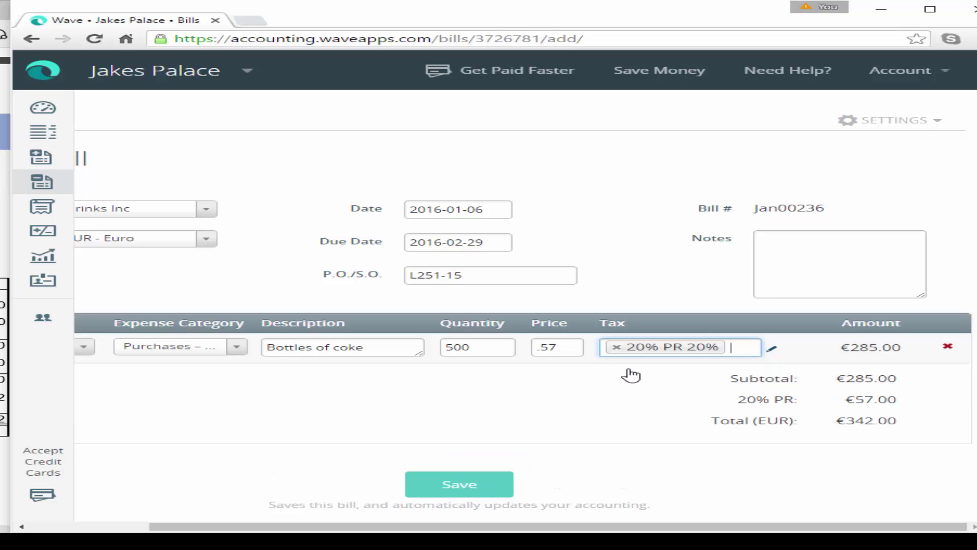
# - Add a second line to the bill and assign it to the Purchases expense category
pyautogui.hscroll(-5, 631, 376)
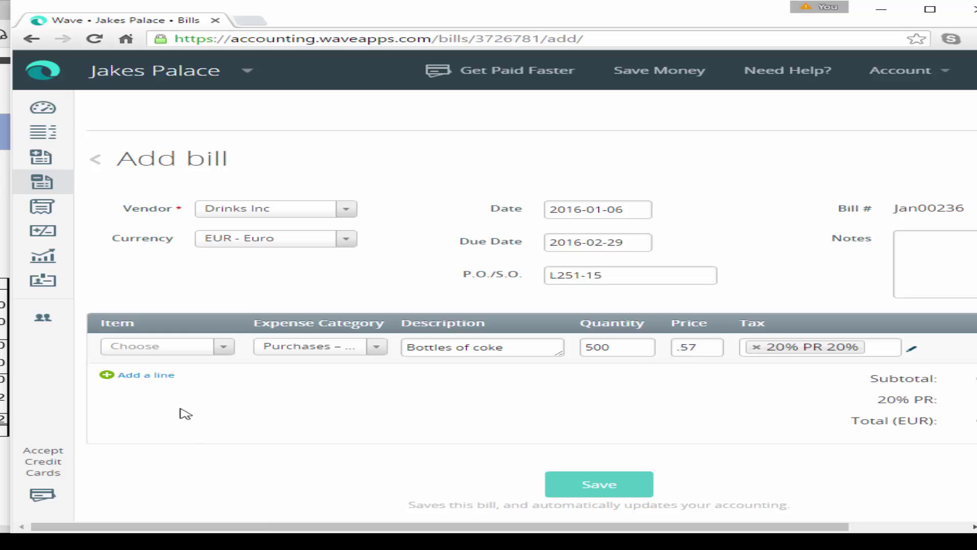
pyautogui.click(145, 377)
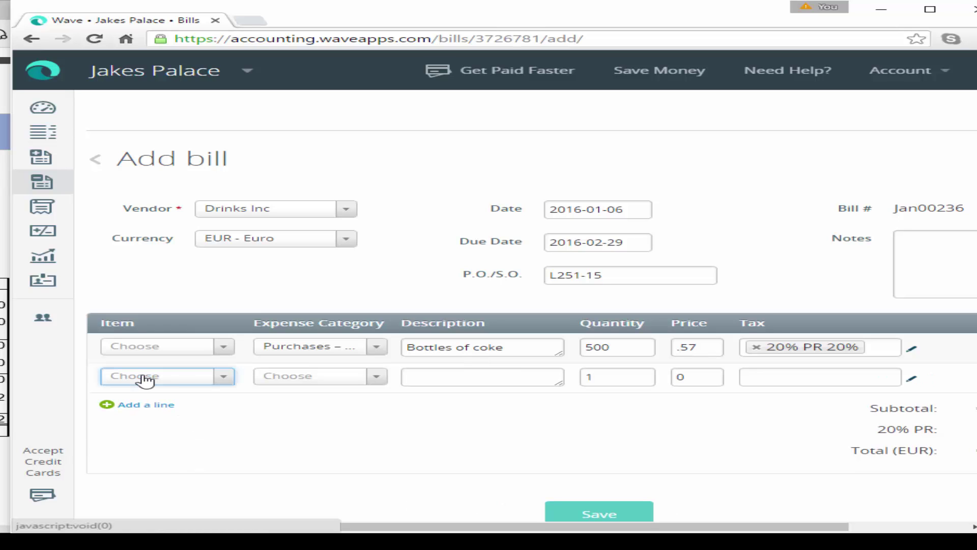
pyautogui.click(377, 379)
pyautogui.write('p')
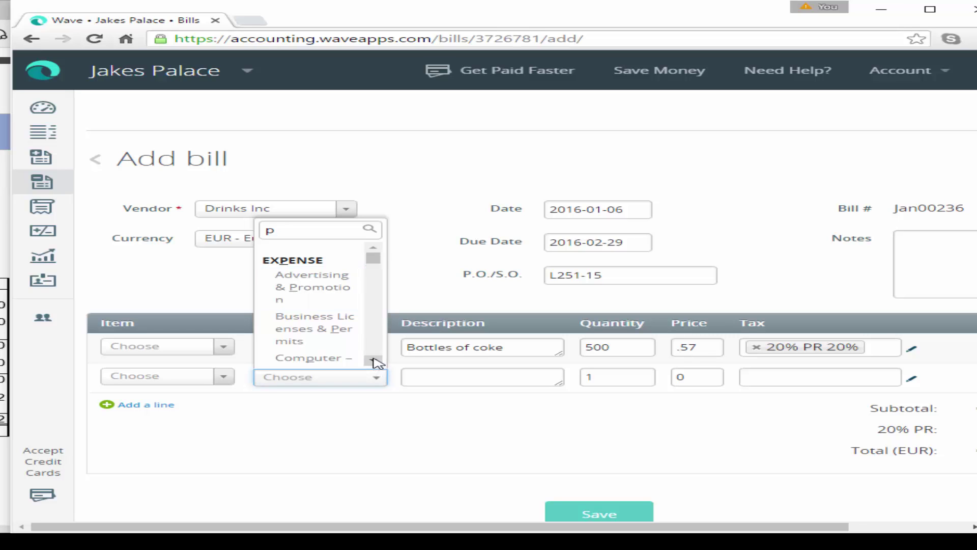
pyautogui.write('ur')
pyautogui.press('Return')
# - Fill in the second bill line with description "Wine", quantity 175, price 6.2 and the 20% PR tax
pyautogui.click(432, 373)
pyautogui.write('Wine')
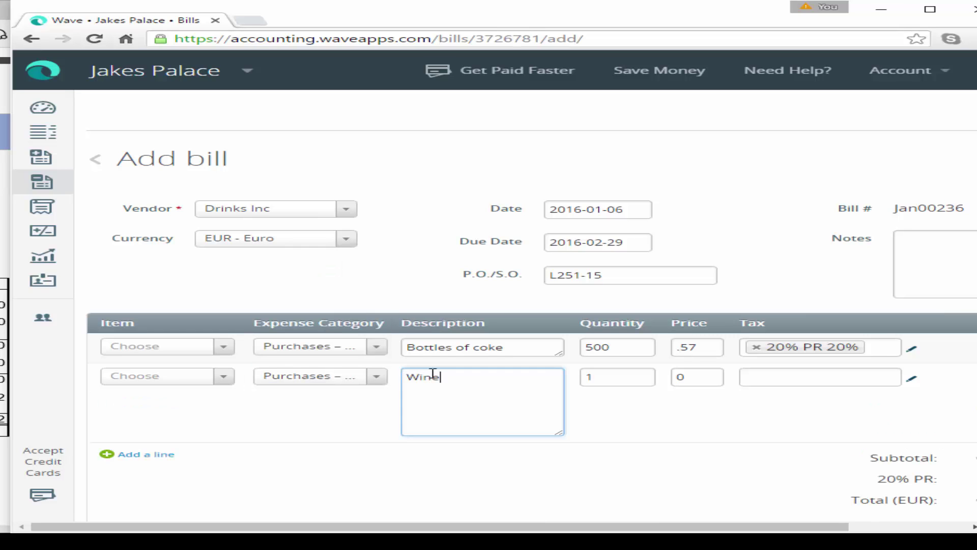
pyautogui.press('Tab')
pyautogui.write('175')
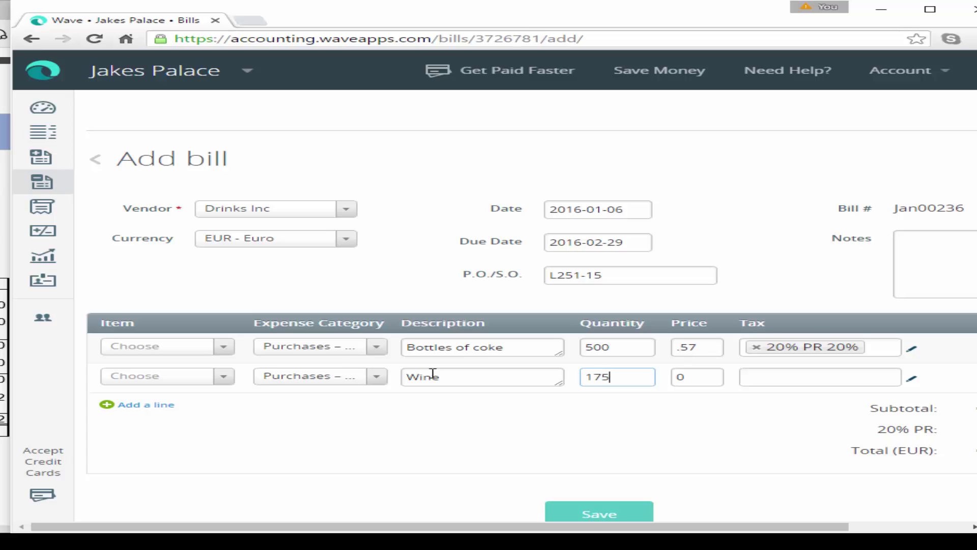
pyautogui.click(687, 377)
pyautogui.write('6.2')
pyautogui.press('Tab')
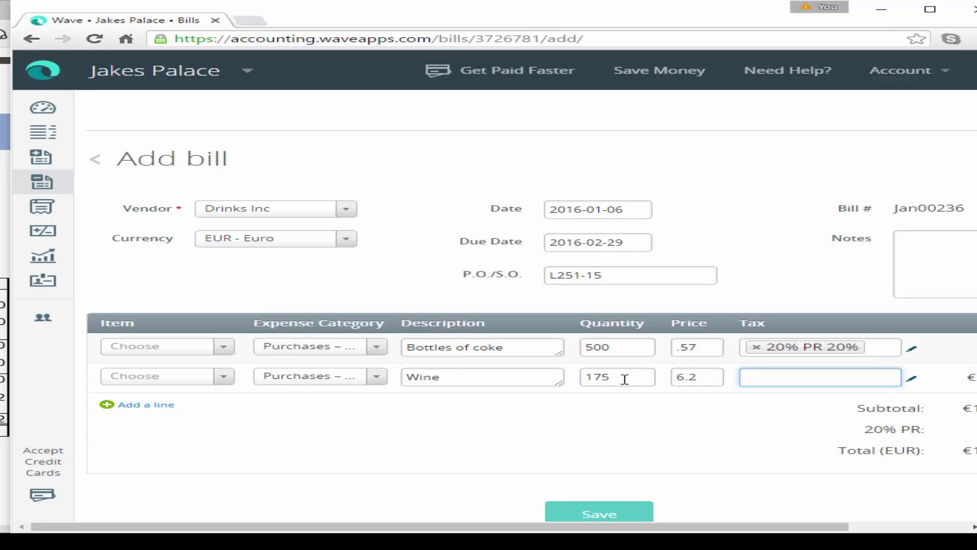
pyautogui.write('20')
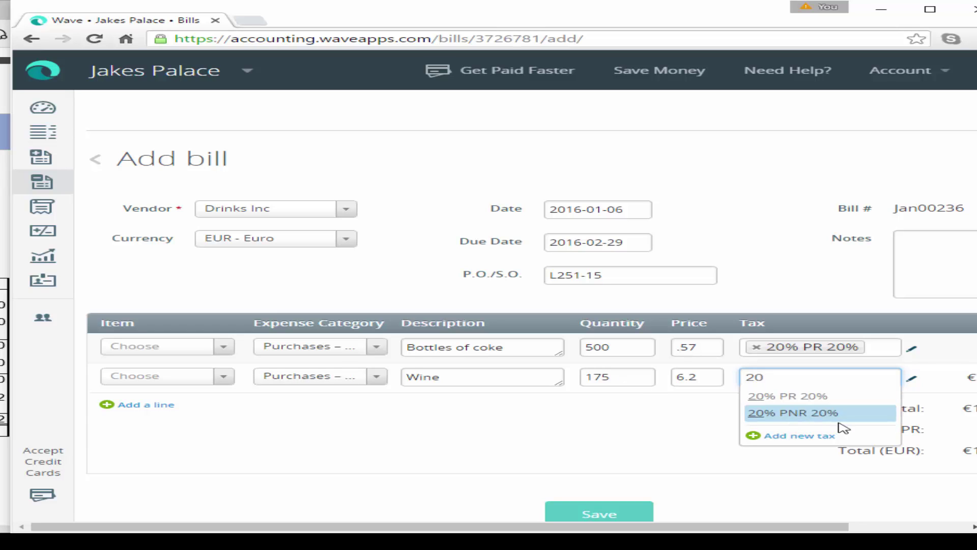
pyautogui.click(802, 402)
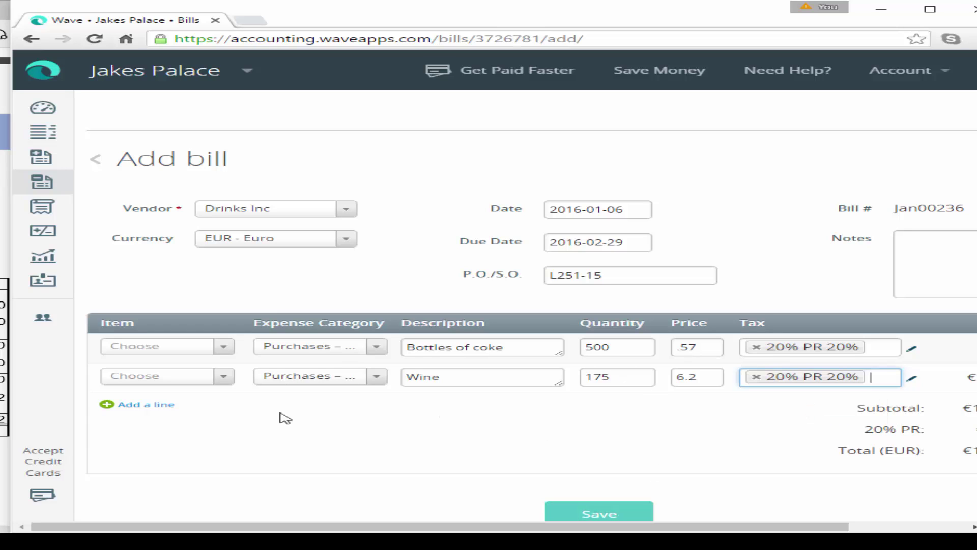
# - Add a third bill line and assign it to the Purchases – Food & Beverage expense category
pyautogui.click(158, 405)
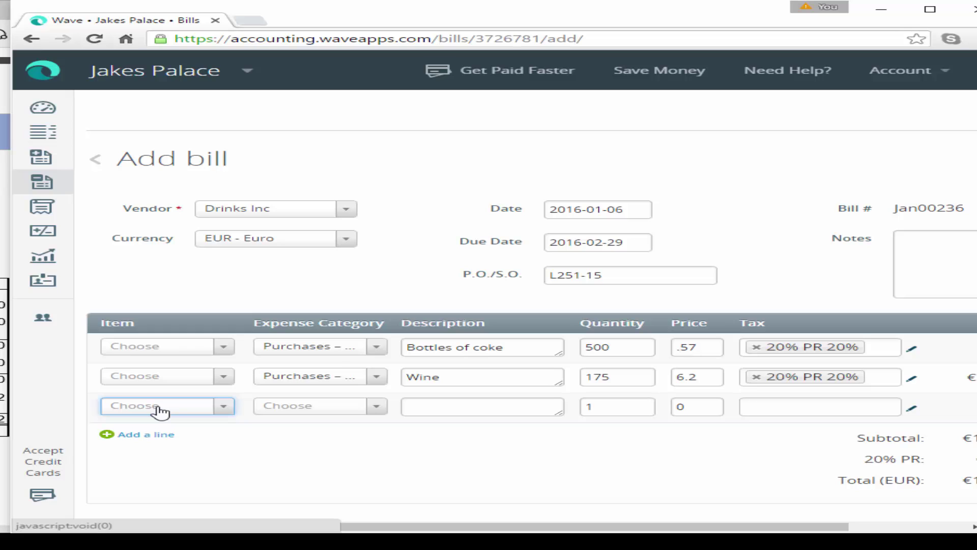
pyautogui.click(375, 407)
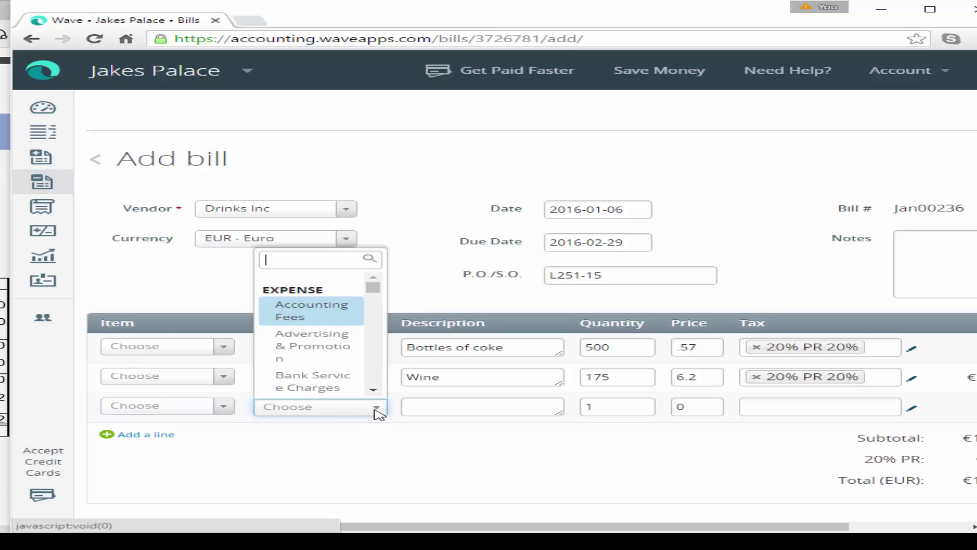
pyautogui.write('pur')
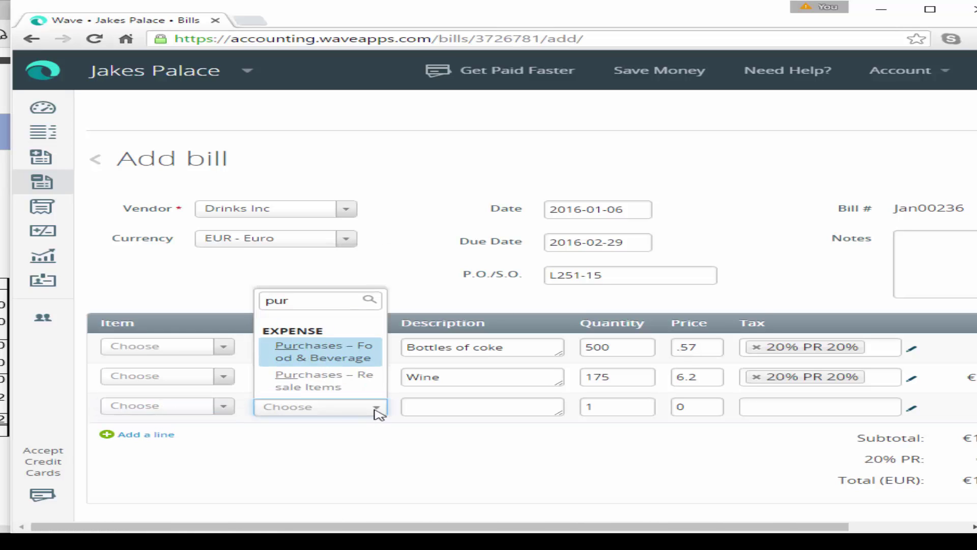
pyautogui.click(303, 353)
# - Fill in the third bill line with description "discount", quantity -1, price 27.40 and the 20% PR tax
pyautogui.click(413, 409)
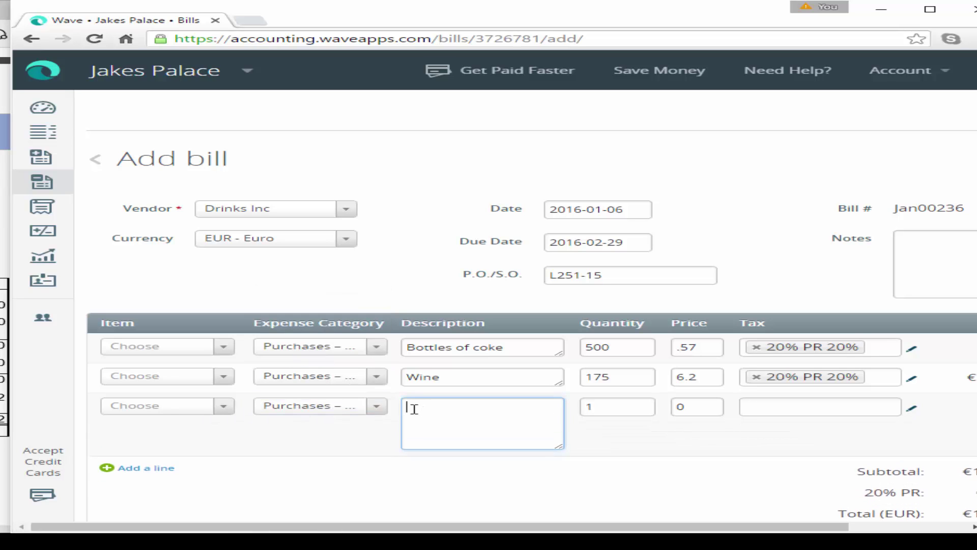
pyautogui.write('discount')
pyautogui.press('Tab')
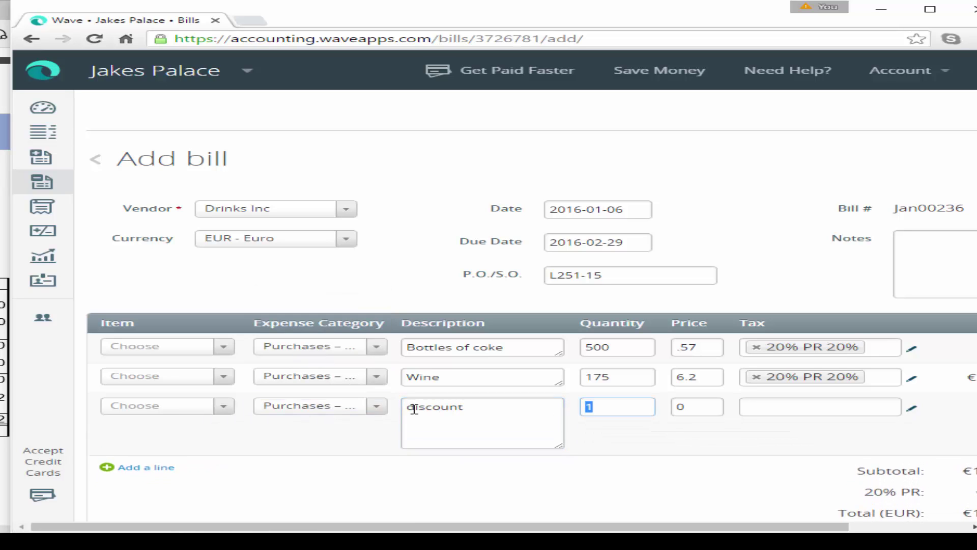
pyautogui.write('-1')
pyautogui.press('Tab')
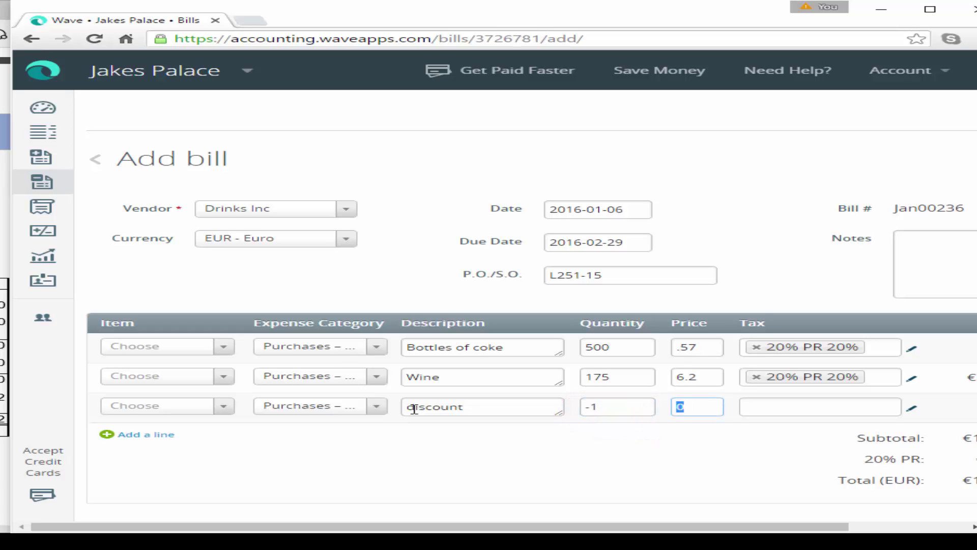
pyautogui.write('27.40')
pyautogui.press('Tab')
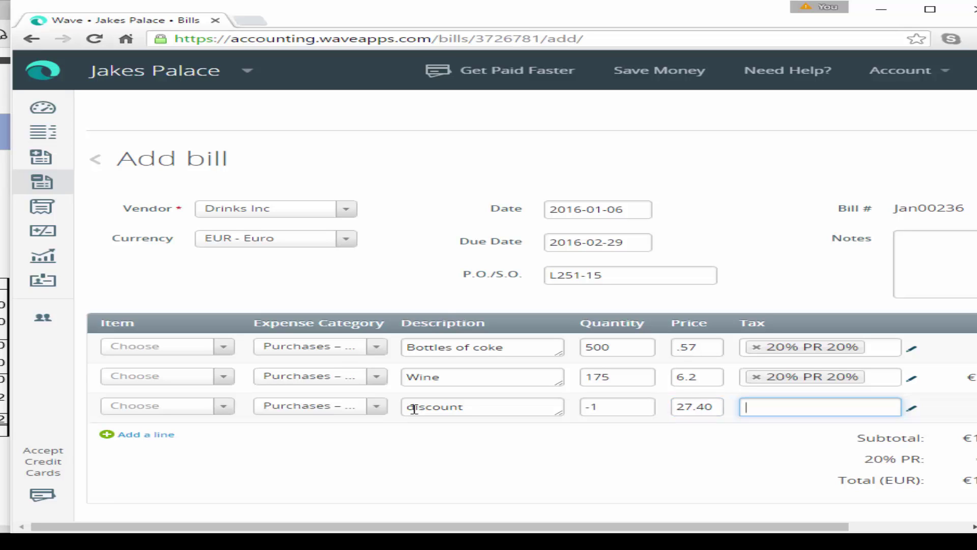
pyautogui.write('20')
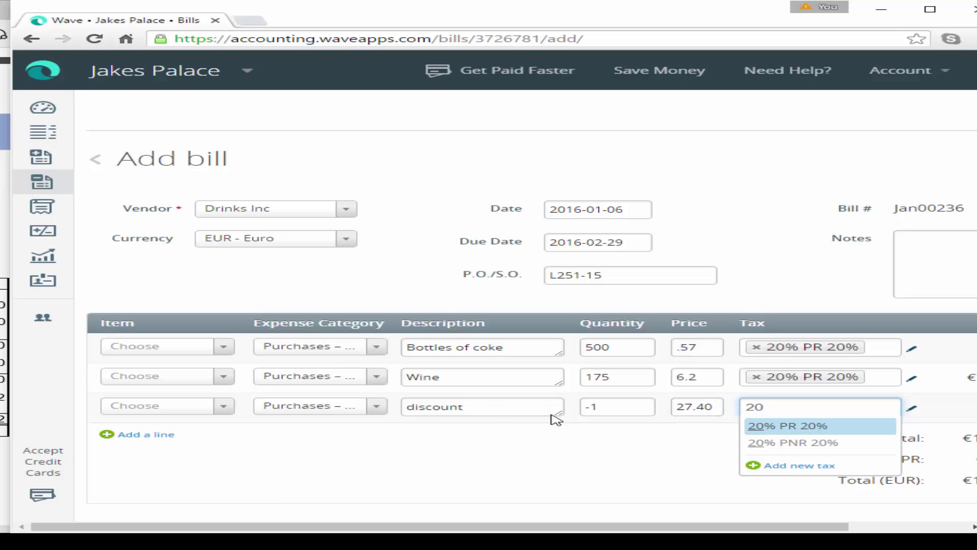
pyautogui.click(785, 433)
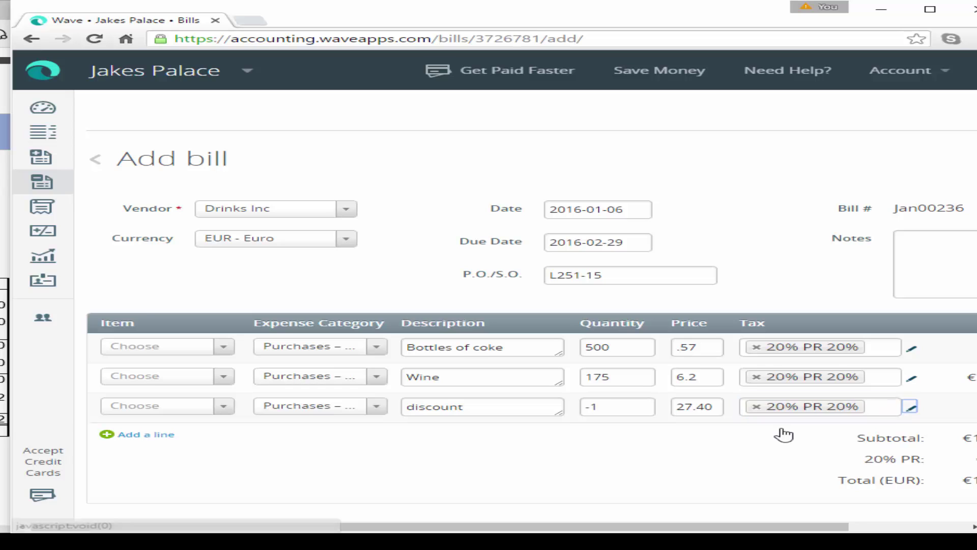
# - Check the bill's 20% PR tax amount and totals, and save the bill
pyautogui.hscroll(3, 781, 432)
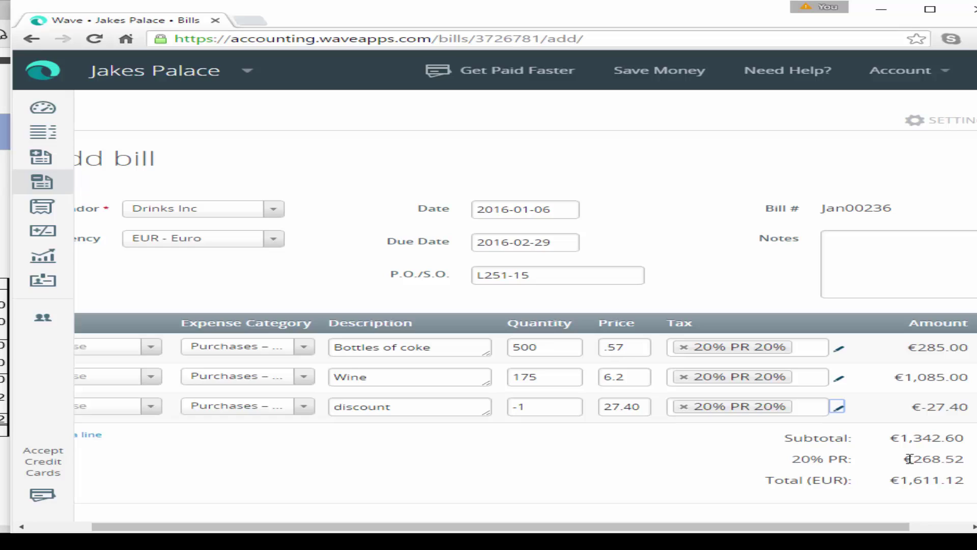
pyautogui.moveTo(906, 459); pyautogui.dragTo(955, 458)
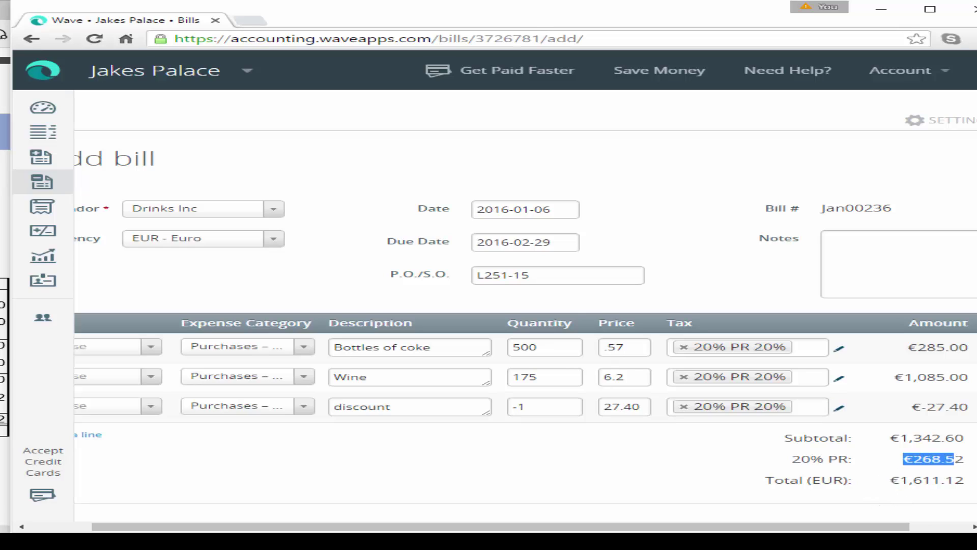
pyautogui.scroll(-2, 525, 305)
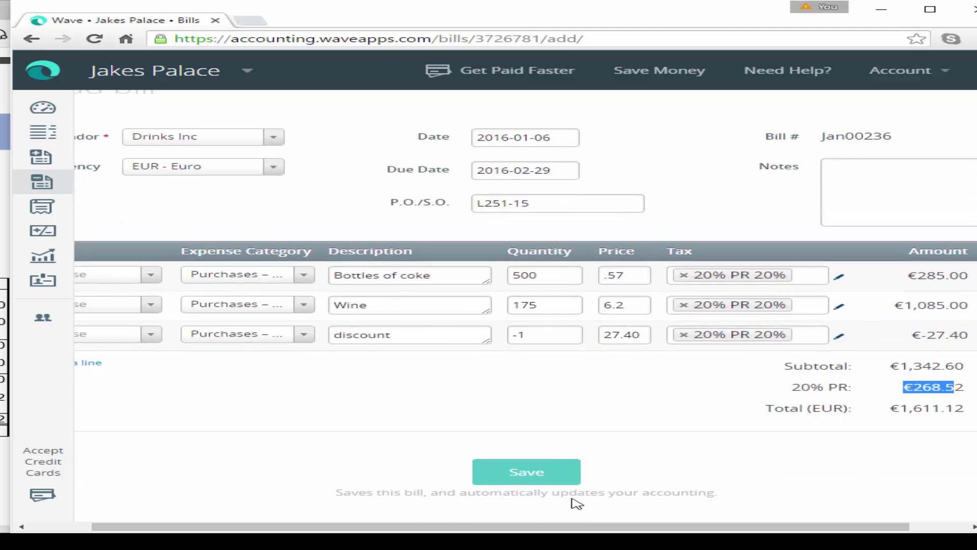
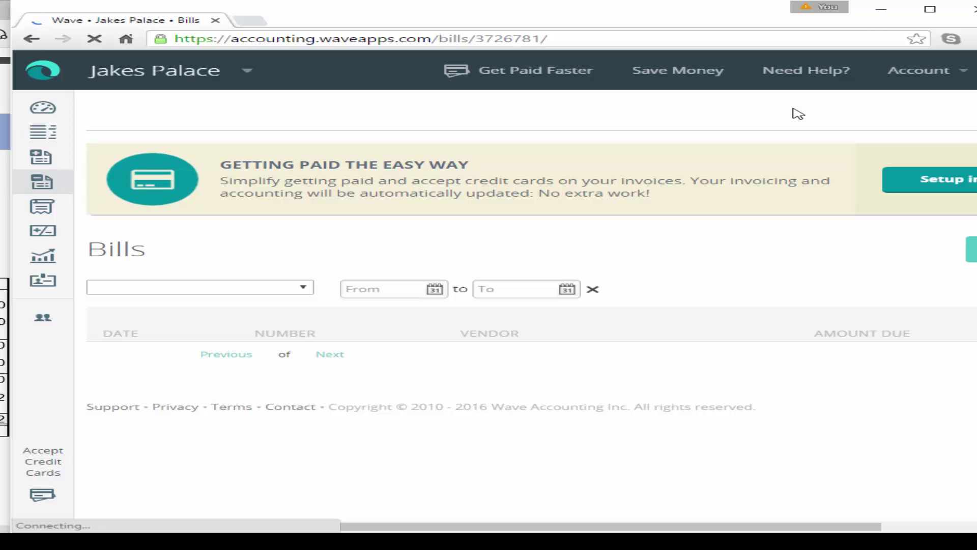
# - Start a new bill for vendor Drinks Inc, referring to the Drinks Inc credit note on page 3 of wave2.pdf
pyautogui.click(972, 250)
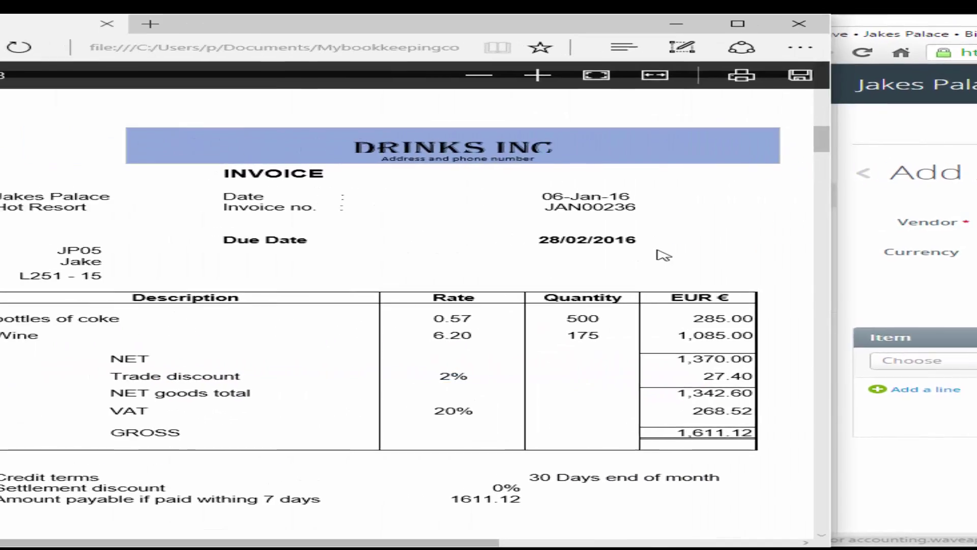
pyautogui.moveTo(970, 153); pyautogui.dragTo(969, 208)
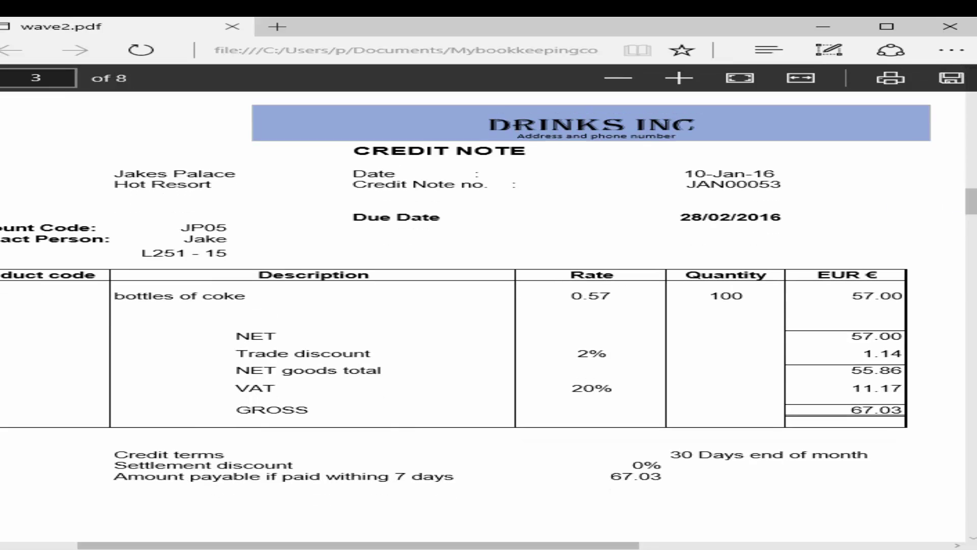
pyautogui.hotkey('alt', 'Tab')
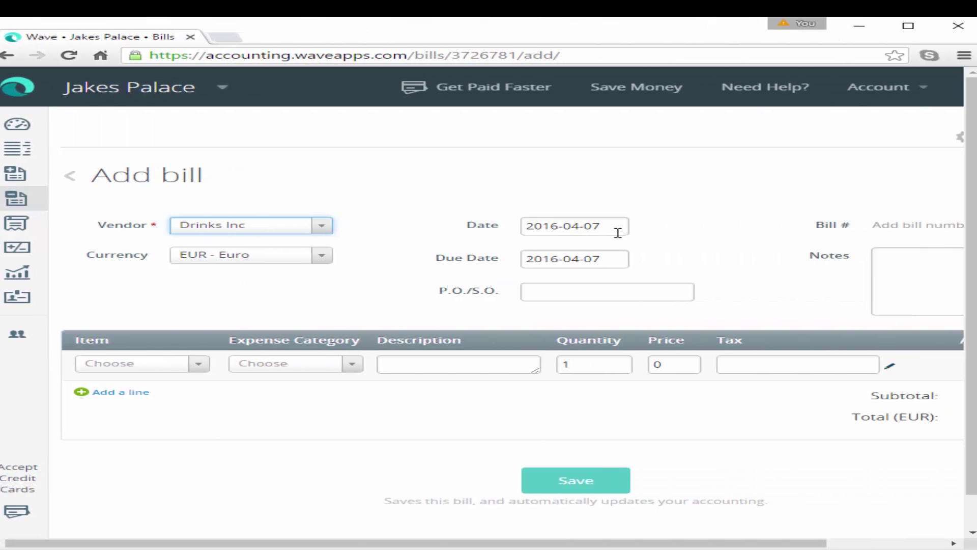
# - Set the new bill's date to 2016-01-10 and its due date to 2016-02-29
pyautogui.click(615, 226)
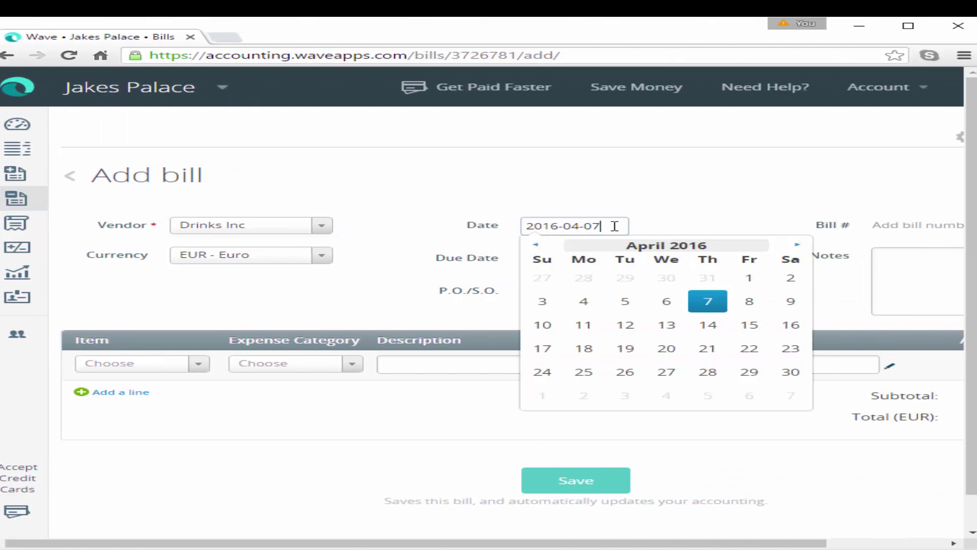
pyautogui.click(536, 246)
pyautogui.click(535, 246)
pyautogui.click(536, 245)
pyautogui.click(542, 325)
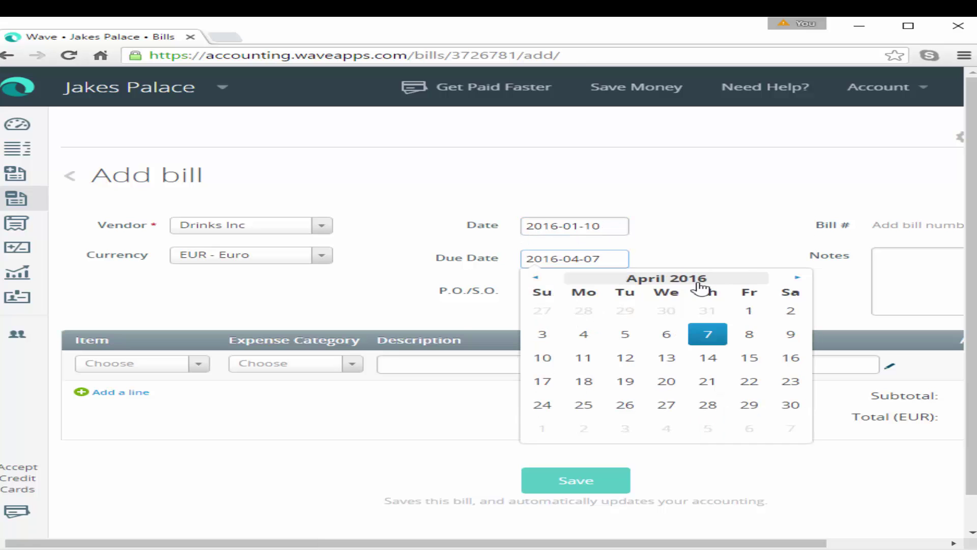
pyautogui.click(536, 277)
pyautogui.click(535, 279)
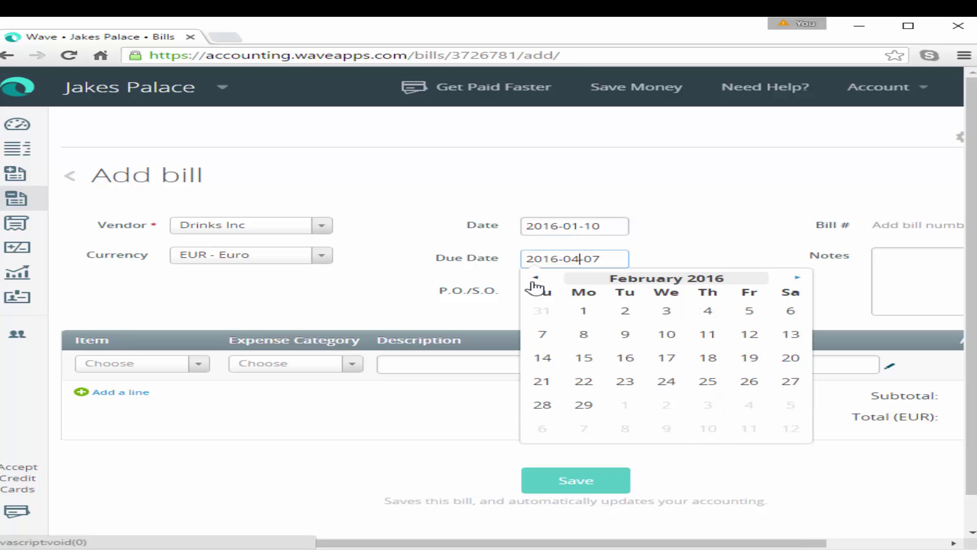
pyautogui.click(584, 405)
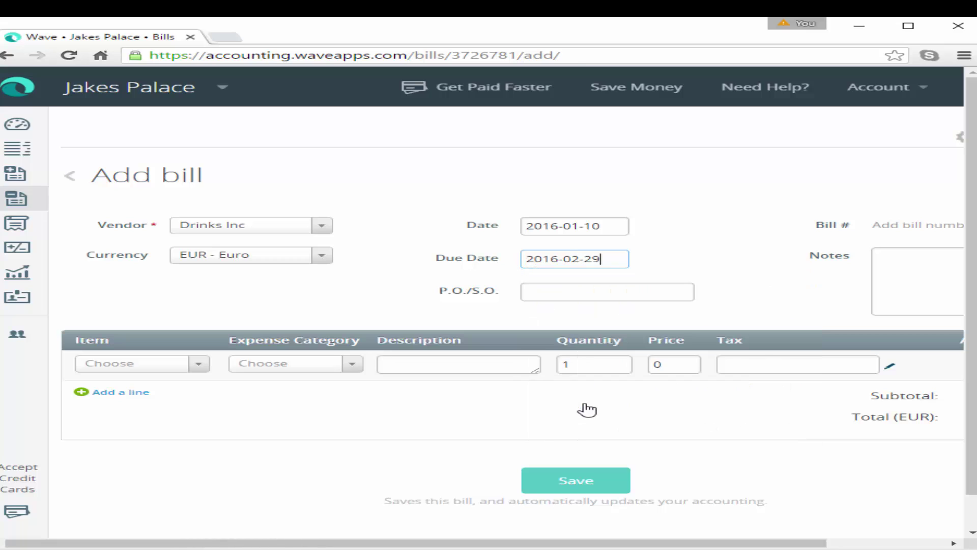
# - Enter the credit note's purchase order number and set the bill number to Jan00053, leaving the notes blank
pyautogui.click(584, 294)
pyautogui.write('L251')
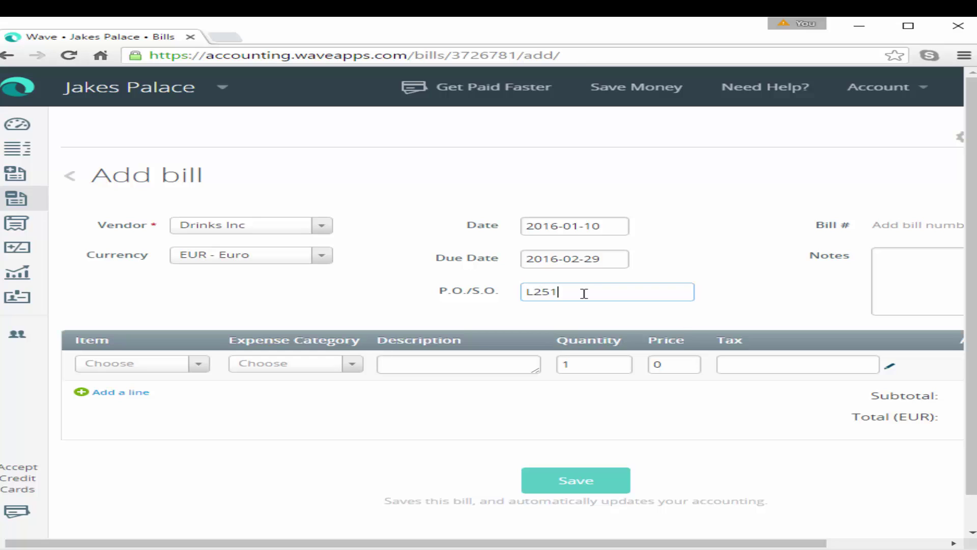
pyautogui.write('-15')
pyautogui.click(920, 225)
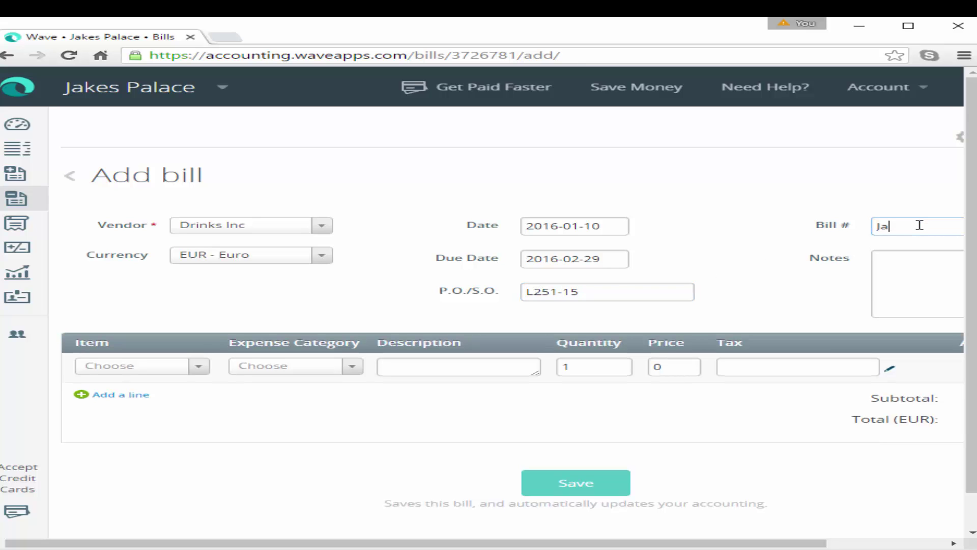
pyautogui.write('Jan00053')
pyautogui.click(897, 277)
# - Assign the credit note bill's first line to the Purchases expense category
pyautogui.click(354, 366)
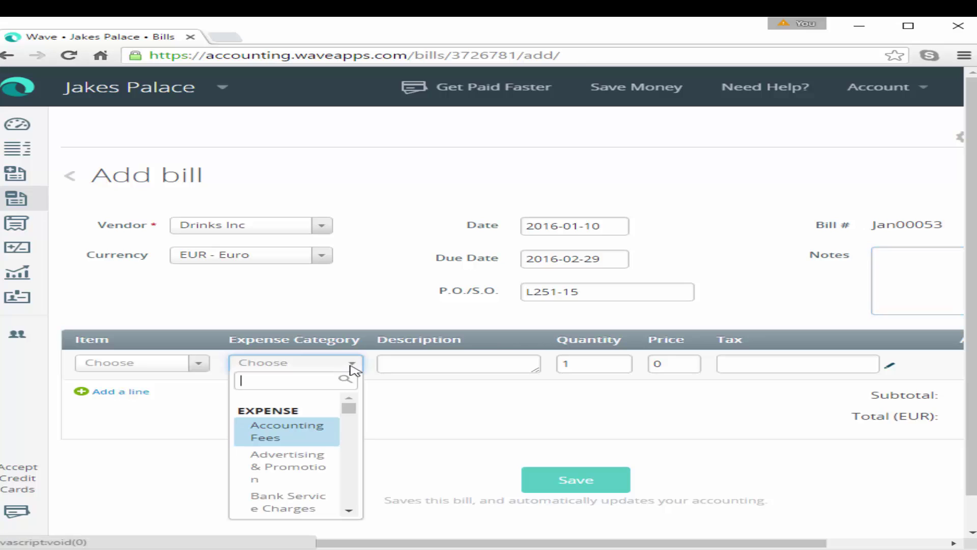
pyautogui.write('pur')
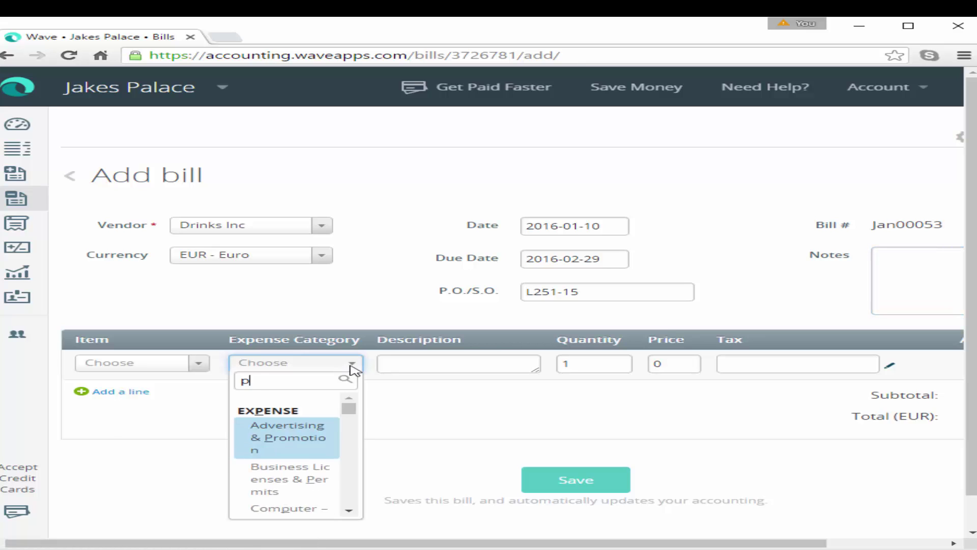
pyautogui.click(309, 437)
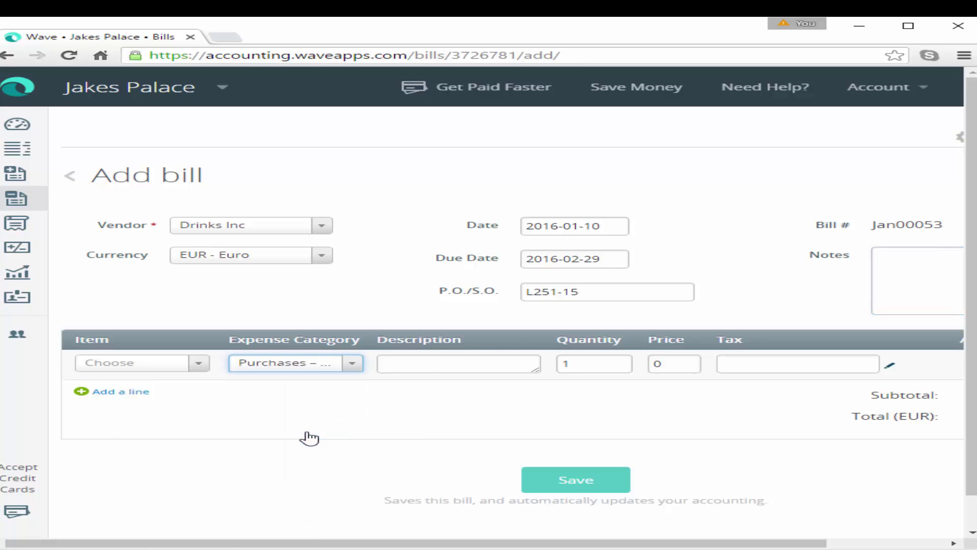
# - Fill in the first bill line as "Over charge on coke" with quantity -100, price .57 and the 20% PR tax
pyautogui.click(419, 365)
pyautogui.write('Over charge on coke')
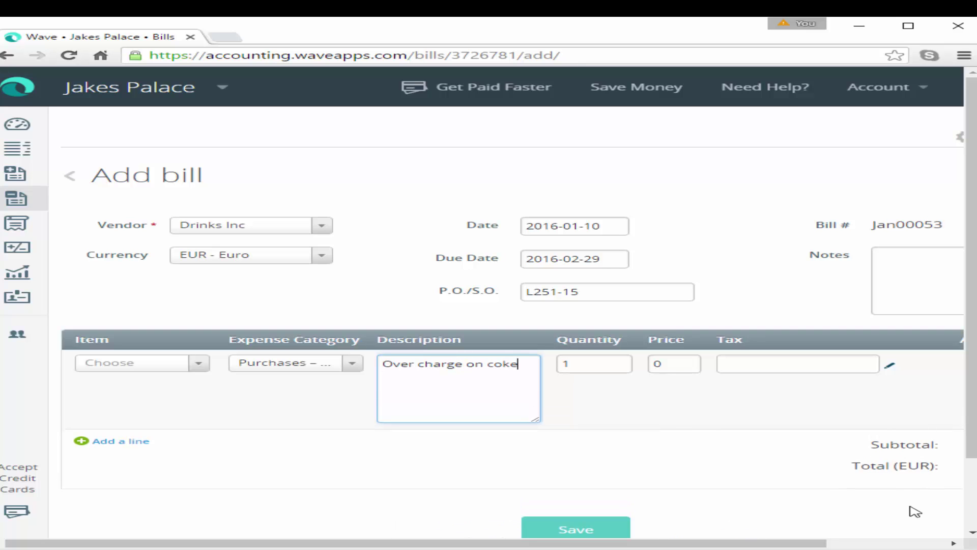
pyautogui.press('Tab')
pyautogui.write('-')
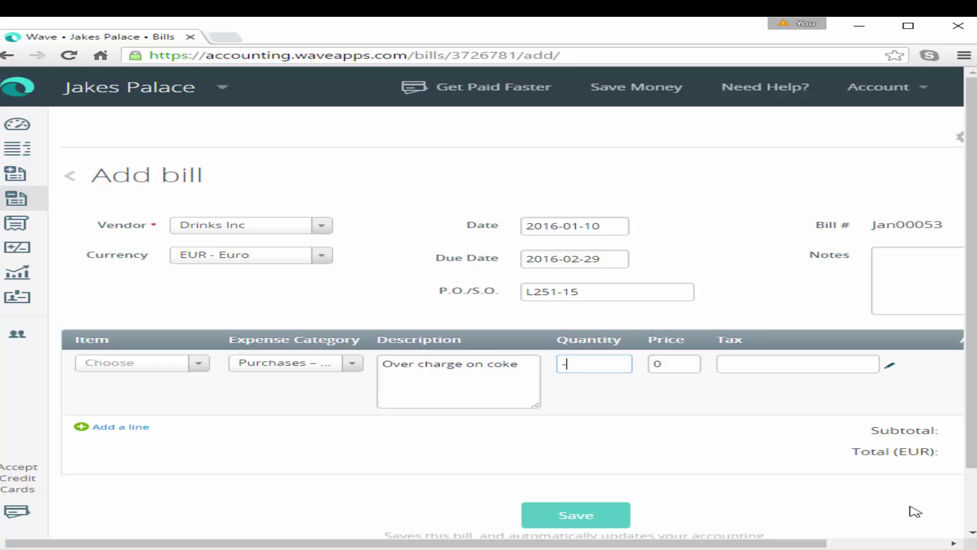
pyautogui.write('100')
pyautogui.press('Tab')
pyautogui.write('.57')
pyautogui.press('Tab')
pyautogui.write('20')
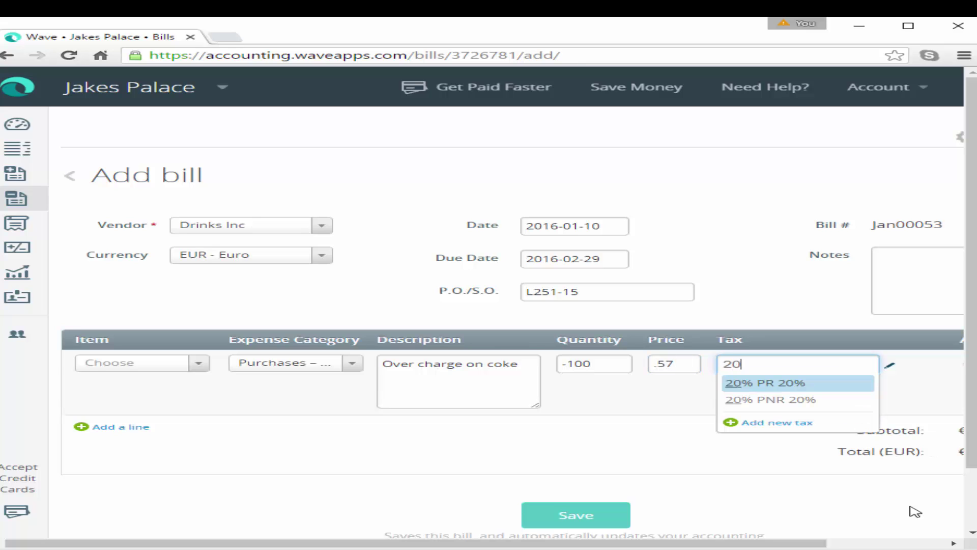
pyautogui.click(765, 388)
pyautogui.press('Tab')
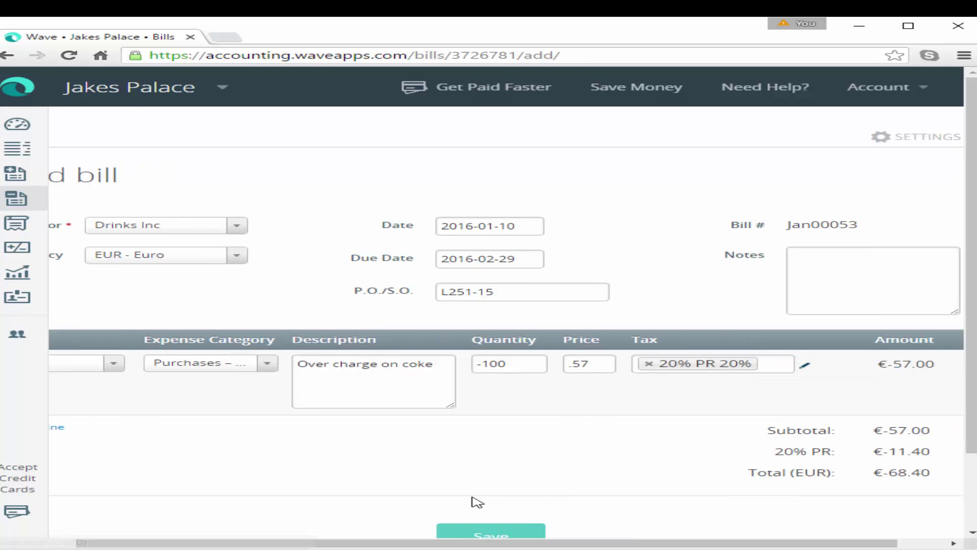
# - Add a second line to the bill and assign it to the Purchases expense category
pyautogui.moveTo(458, 543); pyautogui.dragTo(375, 543)
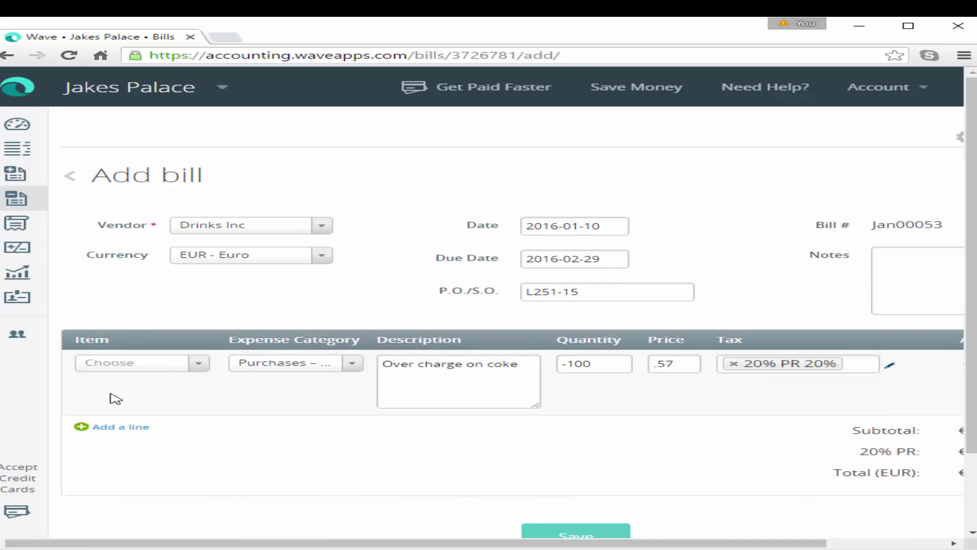
pyautogui.click(124, 430)
pyautogui.click(304, 430)
pyautogui.write('pur')
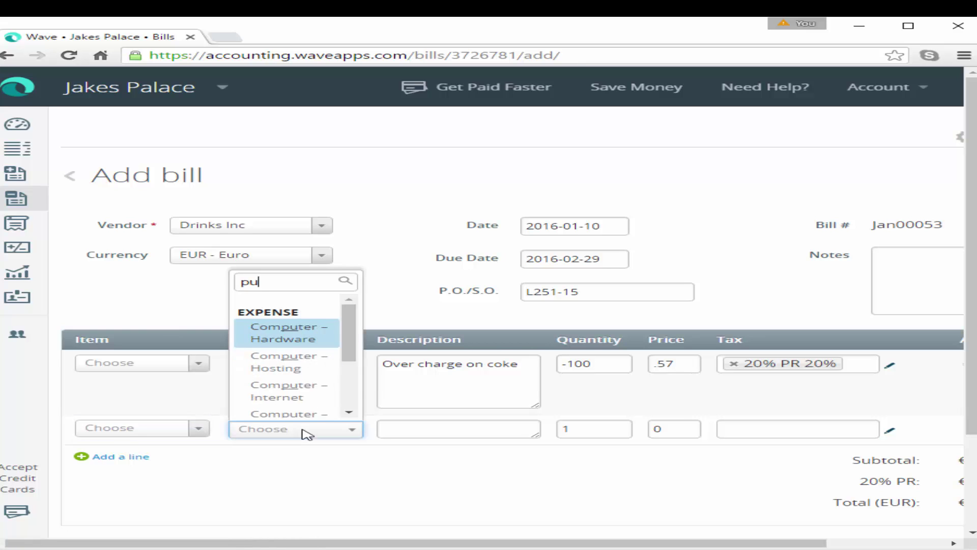
pyautogui.click(322, 379)
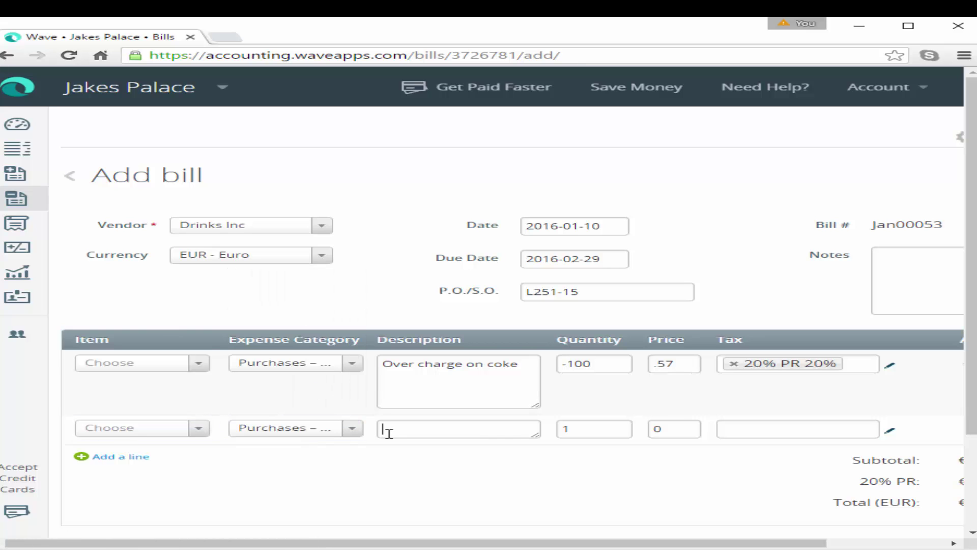
# - Describe the second line as "trade discount", keep quantity 1, set the price to 1.14 and apply the 20% PR tax
pyautogui.click(388, 433)
pyautogui.write('Ta')
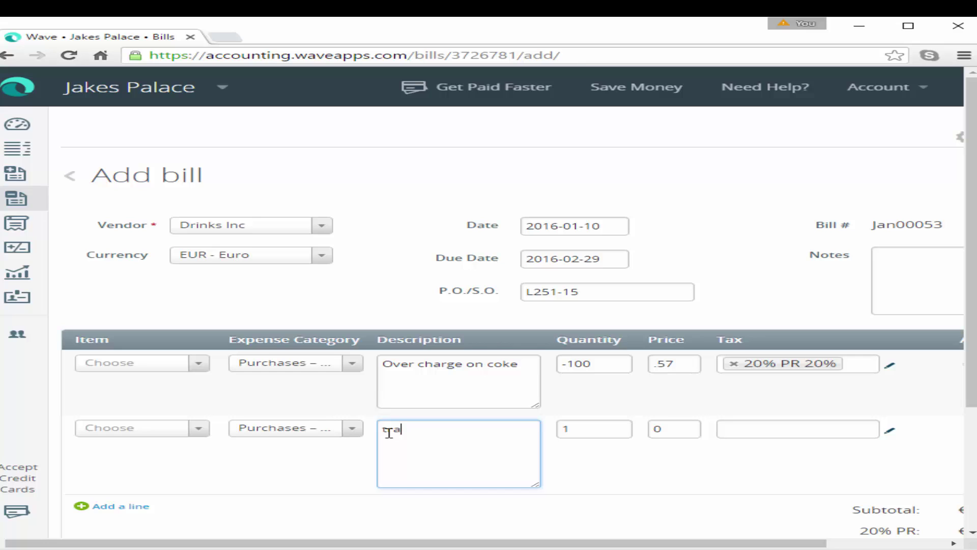
pyautogui.write('rade discount')
pyautogui.press('Tab')
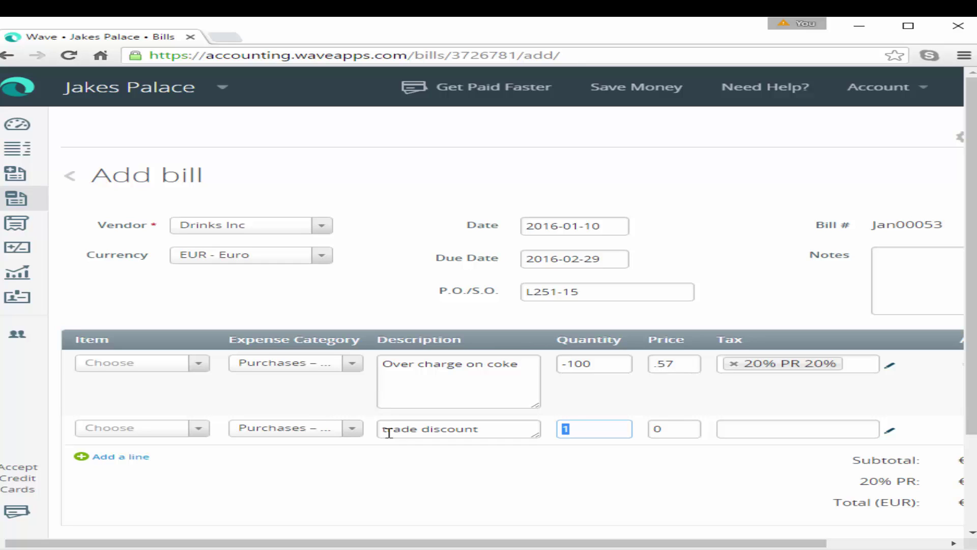
pyautogui.press('Tab')
pyautogui.write('1.14')
pyautogui.press('Tab')
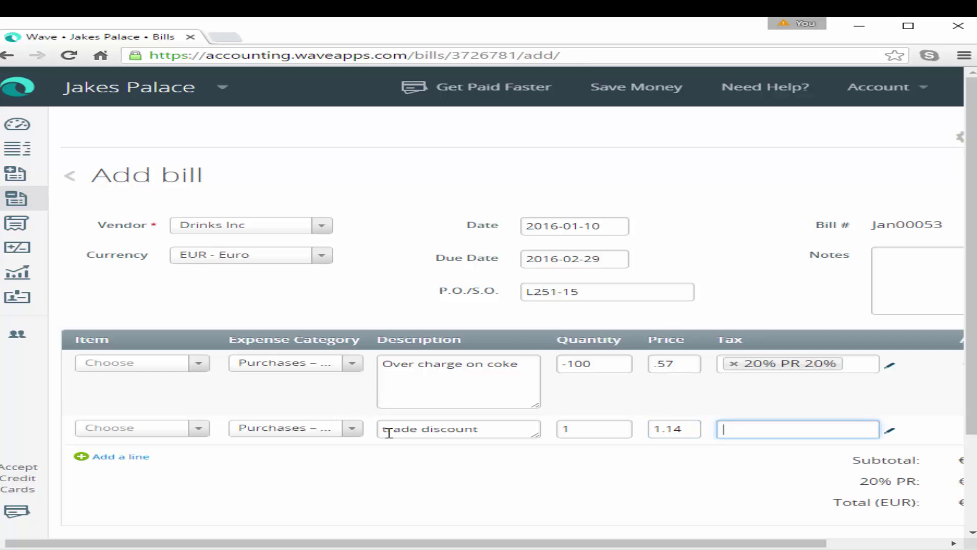
pyautogui.write('20')
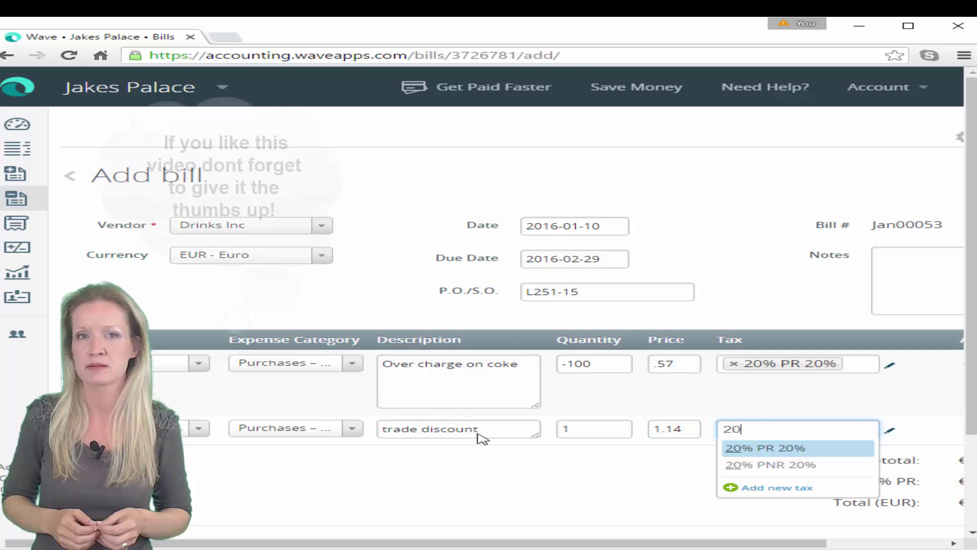
pyautogui.click(773, 454)
pyautogui.press('Tab')
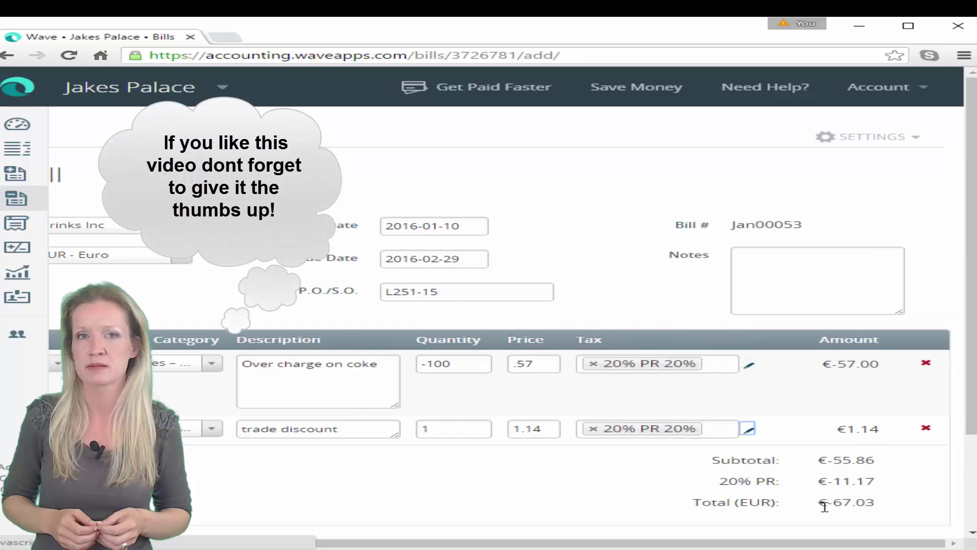
# - Check the bill's total against the Drinks Inc credit note in wave2.pdf and save the bill
pyautogui.moveTo(822, 500); pyautogui.dragTo(887, 502)
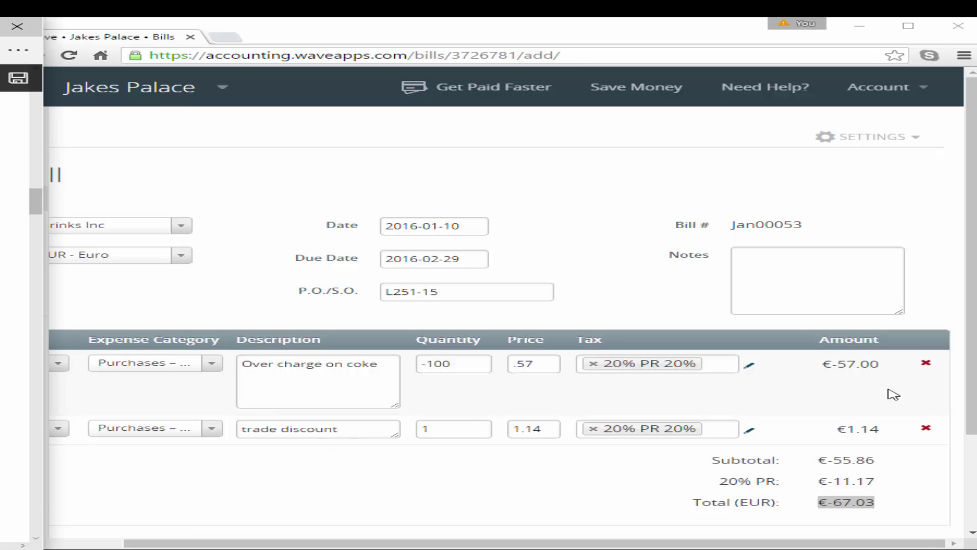
pyautogui.moveTo(969, 393); pyautogui.dragTo(963, 430)
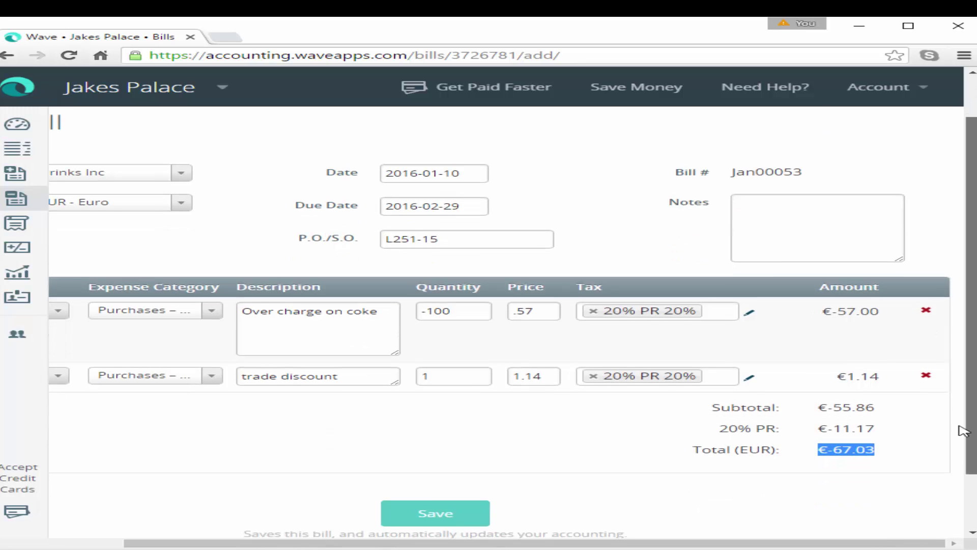
pyautogui.click(427, 515)
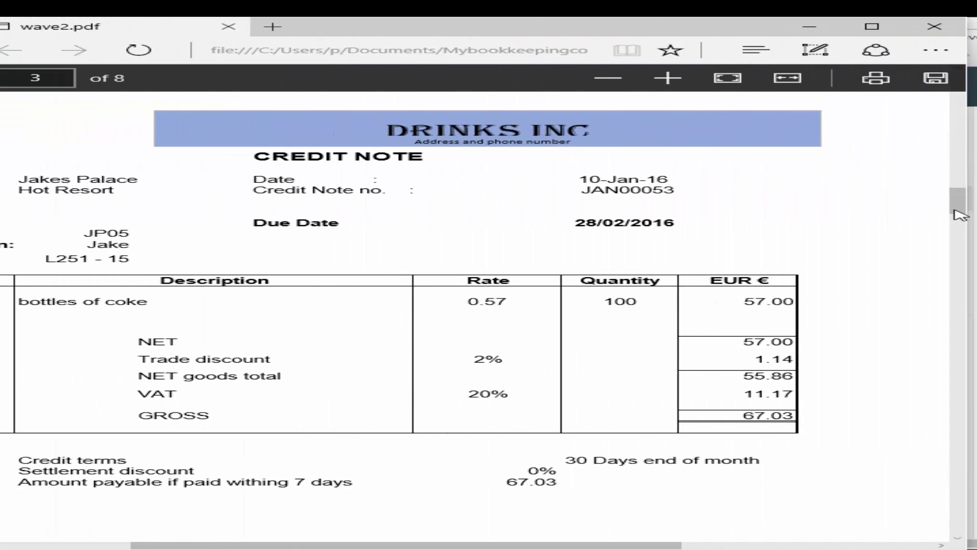
pyautogui.moveTo(957, 212); pyautogui.dragTo(938, 137)
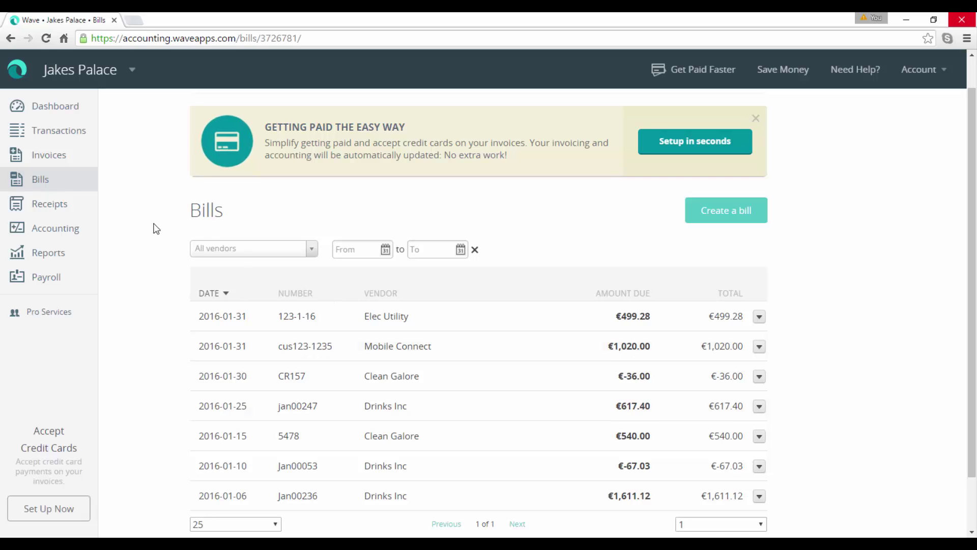
pyautogui.click(313, 250)
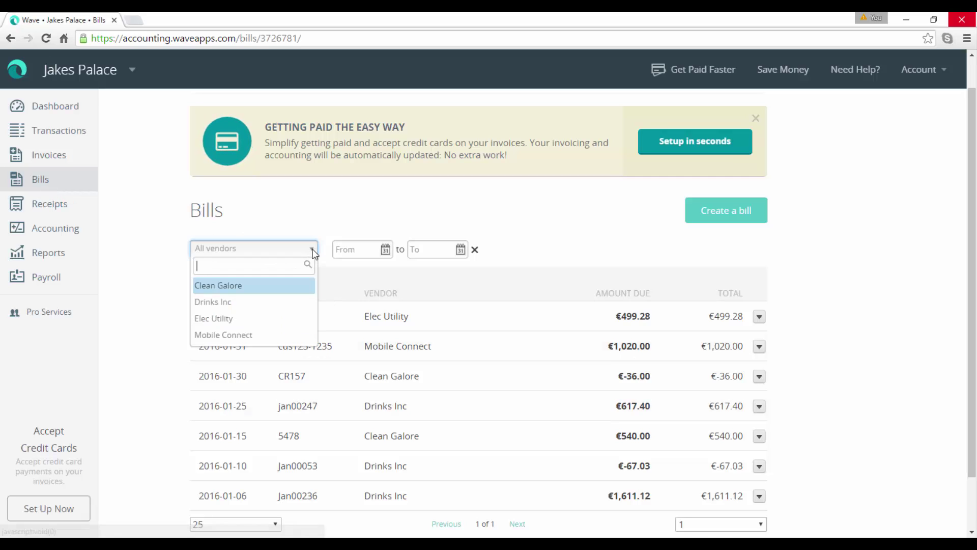
pyautogui.click(310, 250)
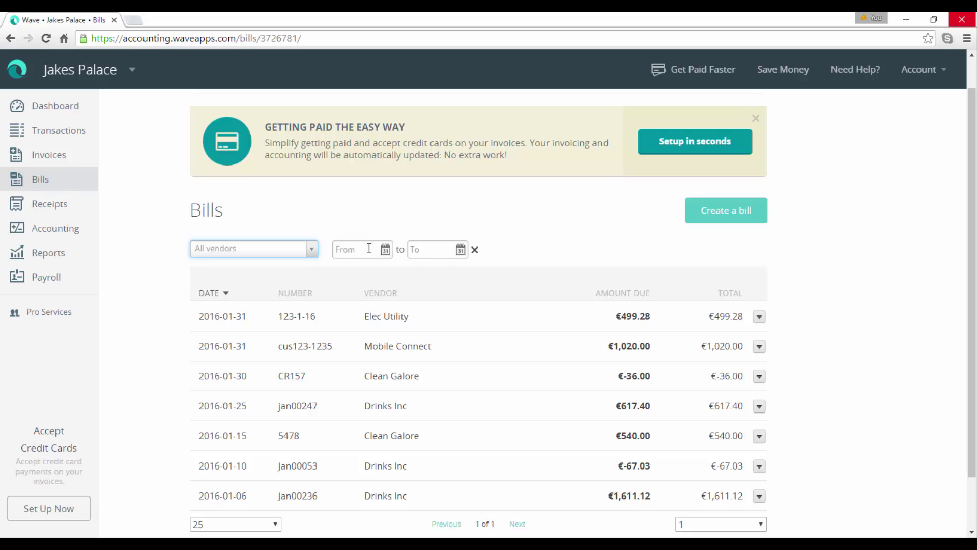
# - Review the dashboard's overdue bills, January expenses in the chart, bills owed, net income and business expenses breakdown
pyautogui.click(68, 117)
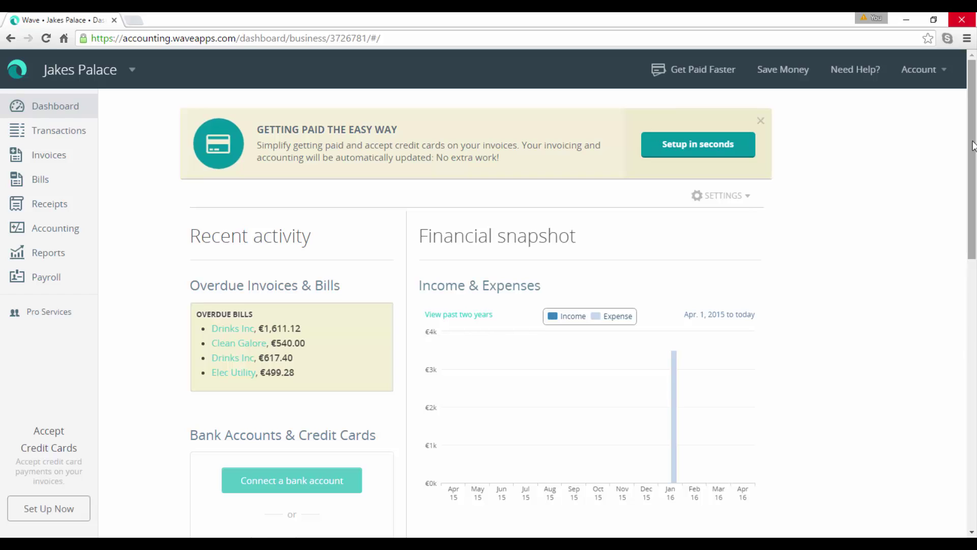
pyautogui.moveTo(974, 145); pyautogui.dragTo(974, 183)
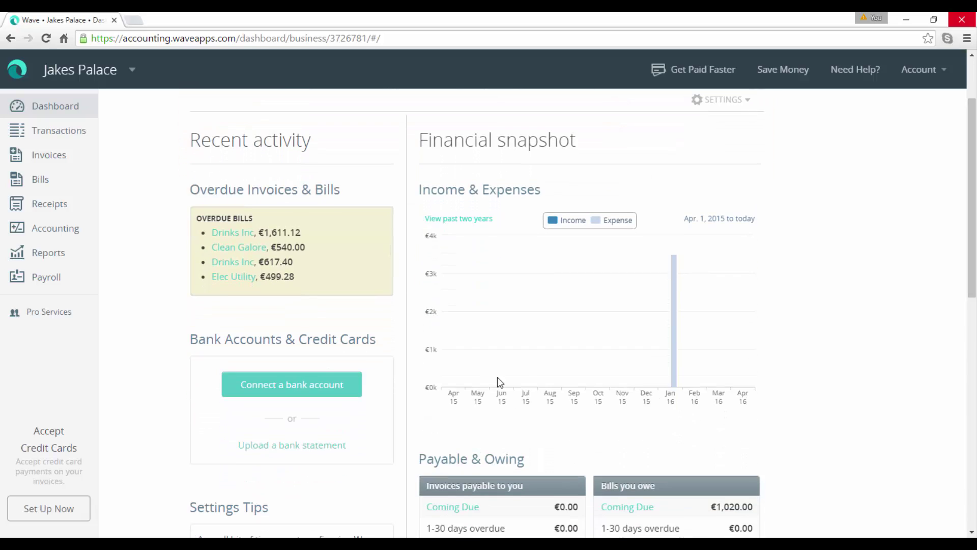
pyautogui.moveTo(680, 392)
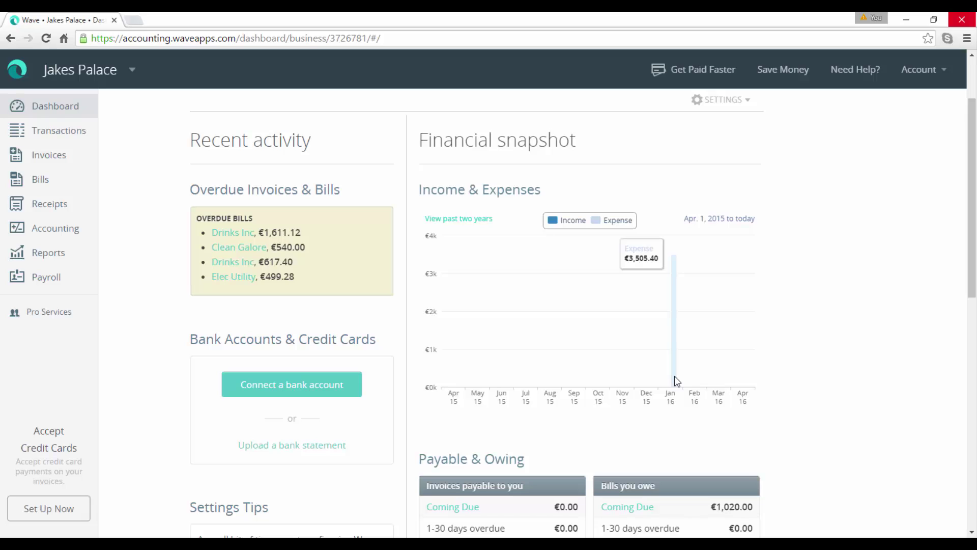
pyautogui.moveTo(972, 251); pyautogui.dragTo(956, 353)
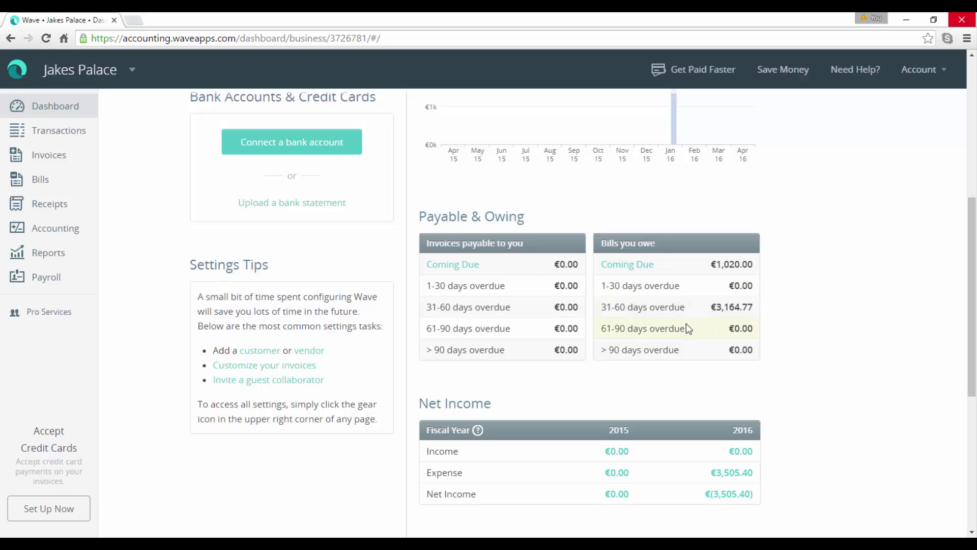
pyautogui.moveTo(971, 253); pyautogui.dragTo(962, 368)
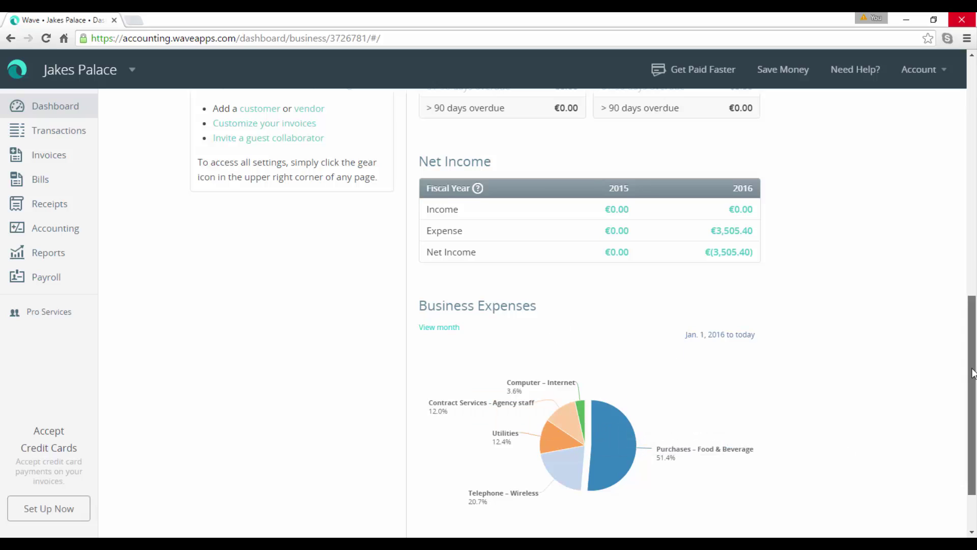
pyautogui.moveTo(973, 373); pyautogui.dragTo(939, 159)
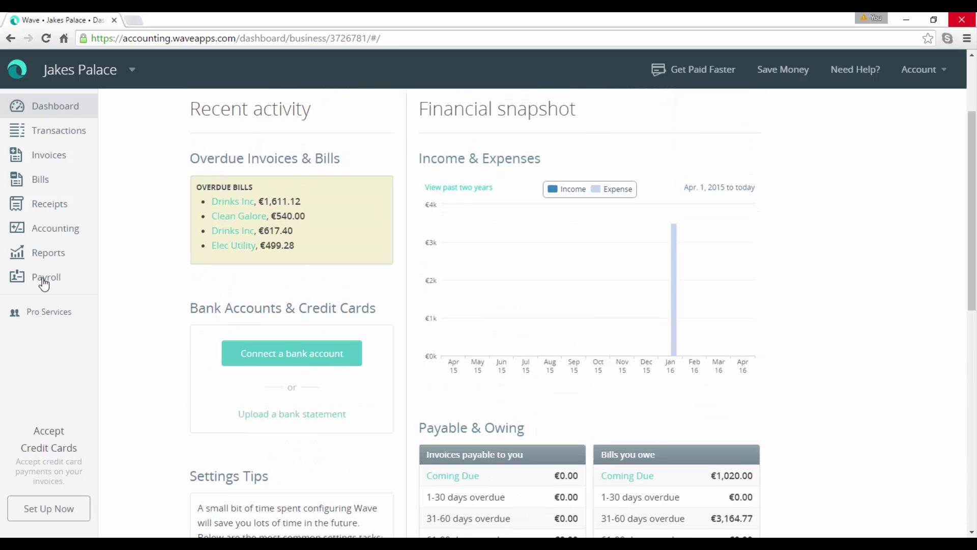
# - Open the Aged Payables report from the vendor reports
pyautogui.click(46, 263)
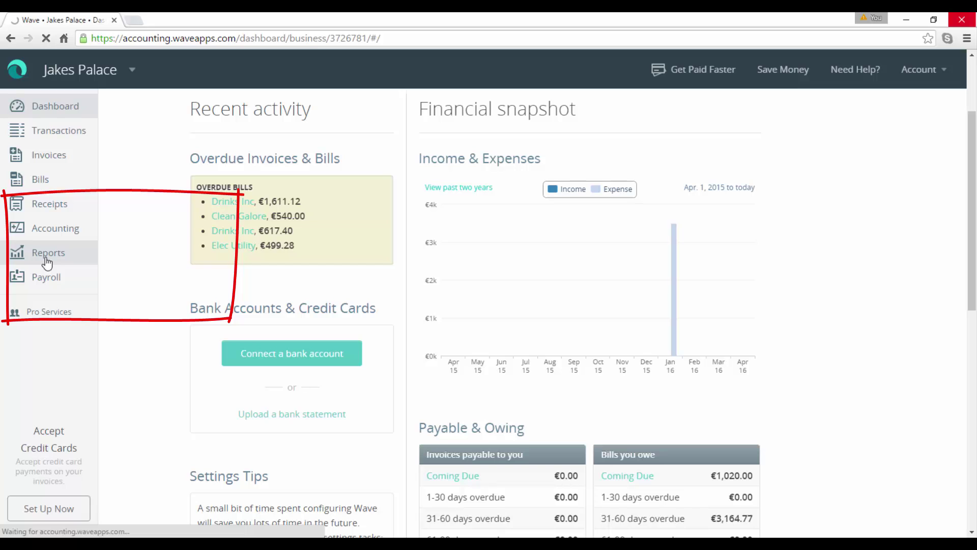
pyautogui.scroll(-1, 962, 232)
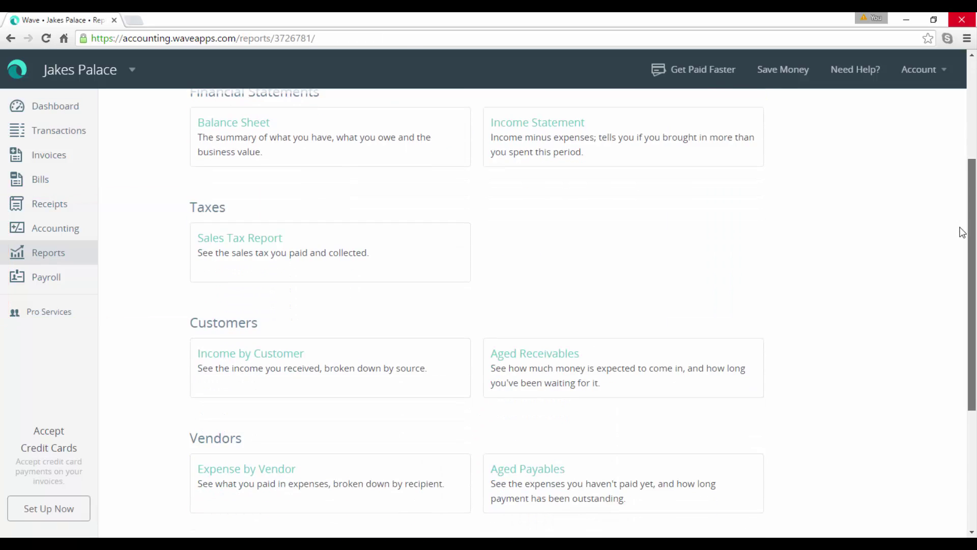
pyautogui.scroll(-3, 959, 244)
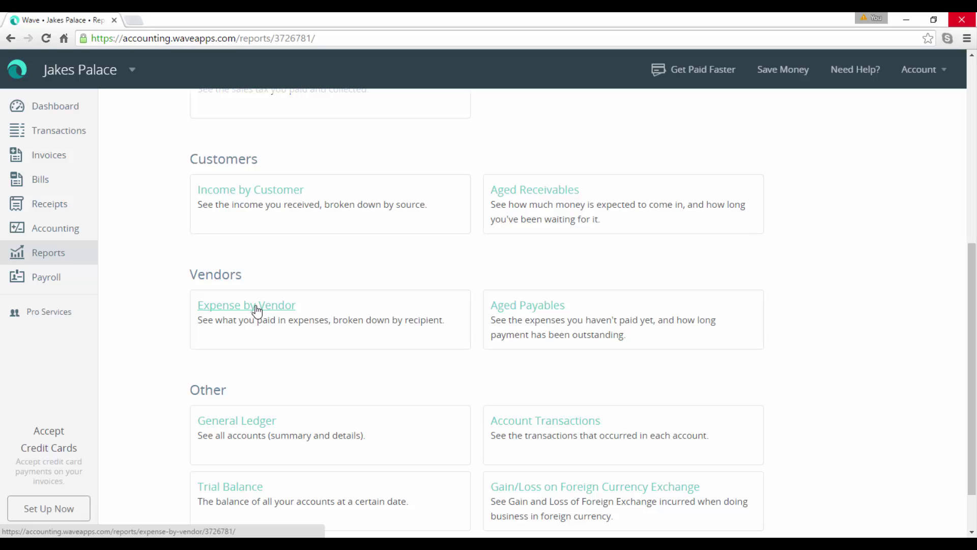
pyautogui.click(529, 308)
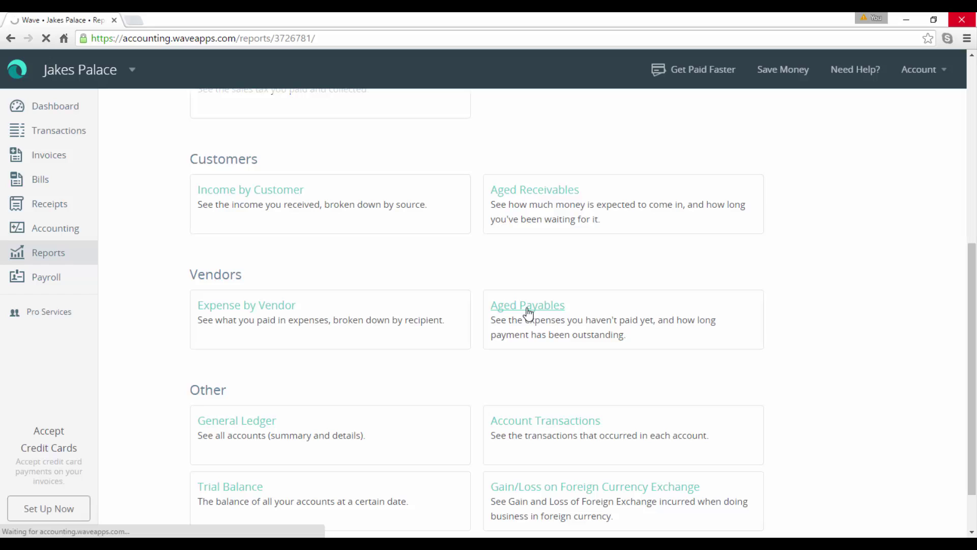